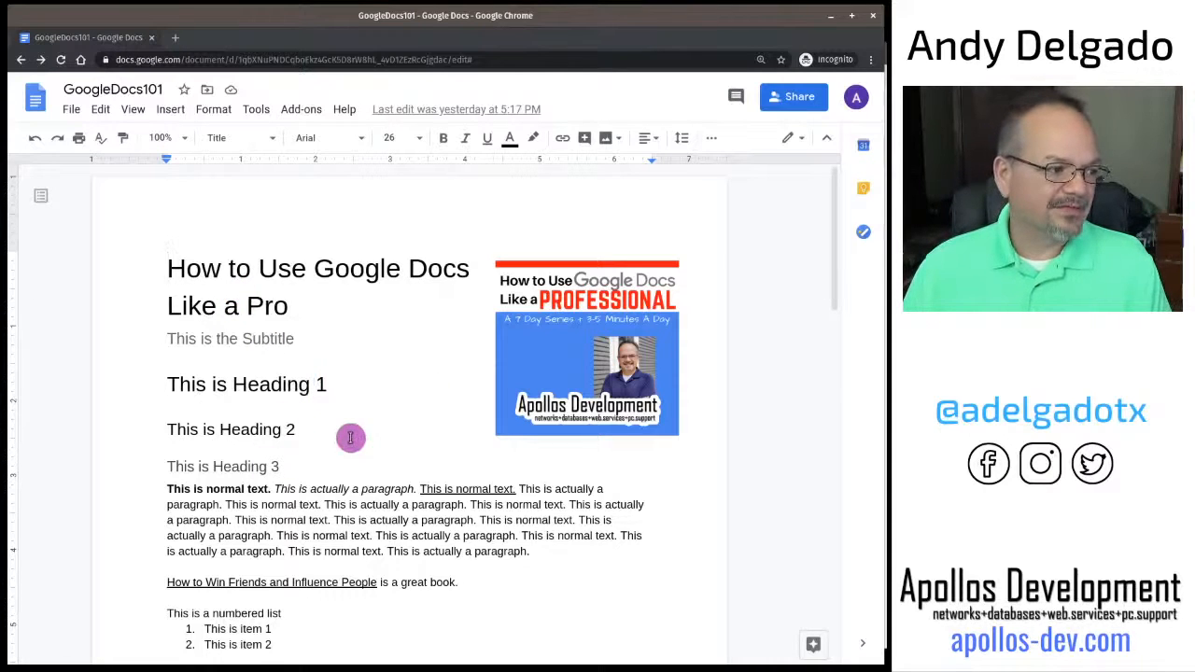
Change the word "unordered" to "ordered" in the line introducing the bulleted list.
scroll(358, 433, "down", 1)
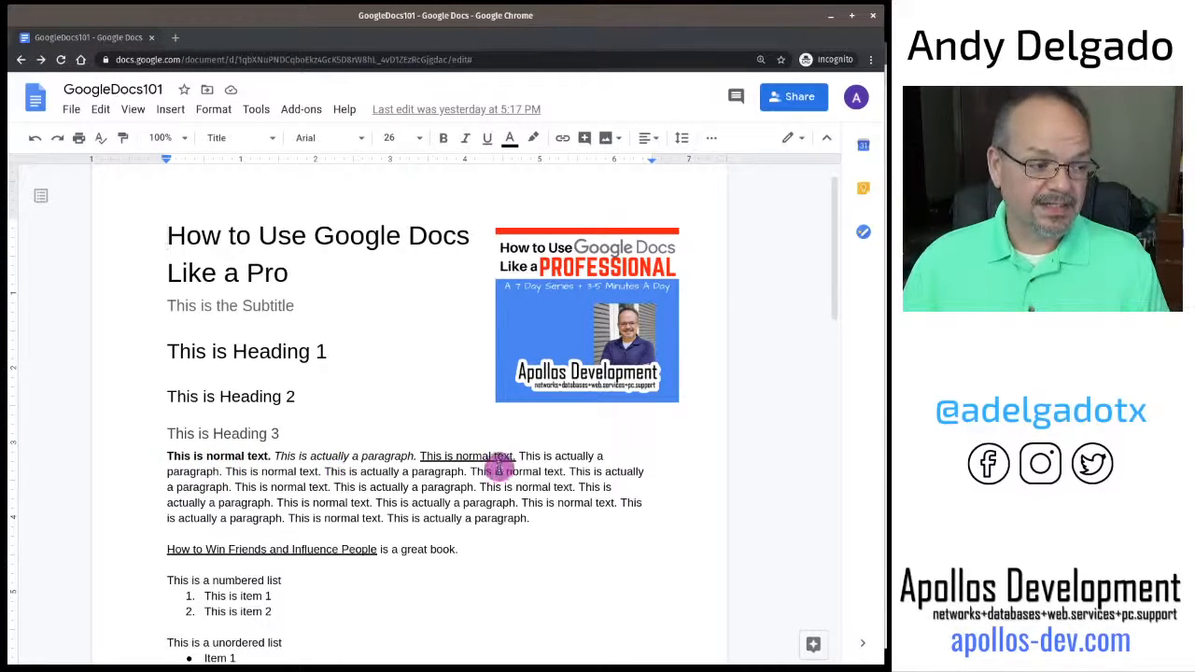
scroll(360, 502, "down", 5)
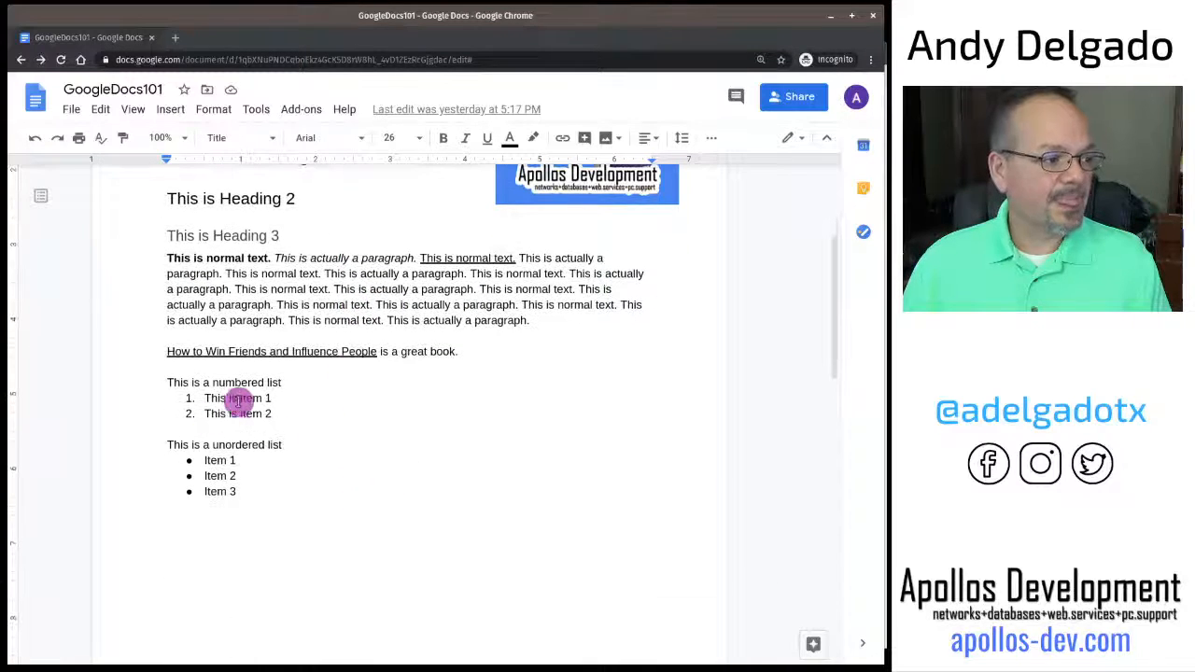
left_click(225, 447)
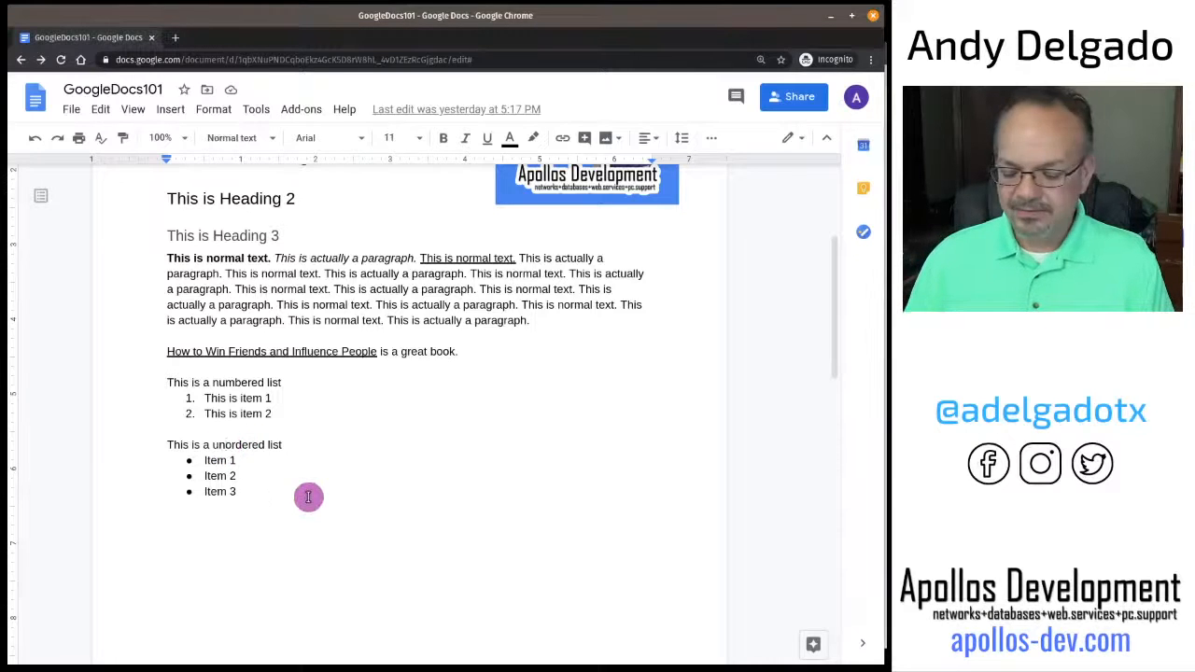
key("BackSpace")
key("BackSpace")
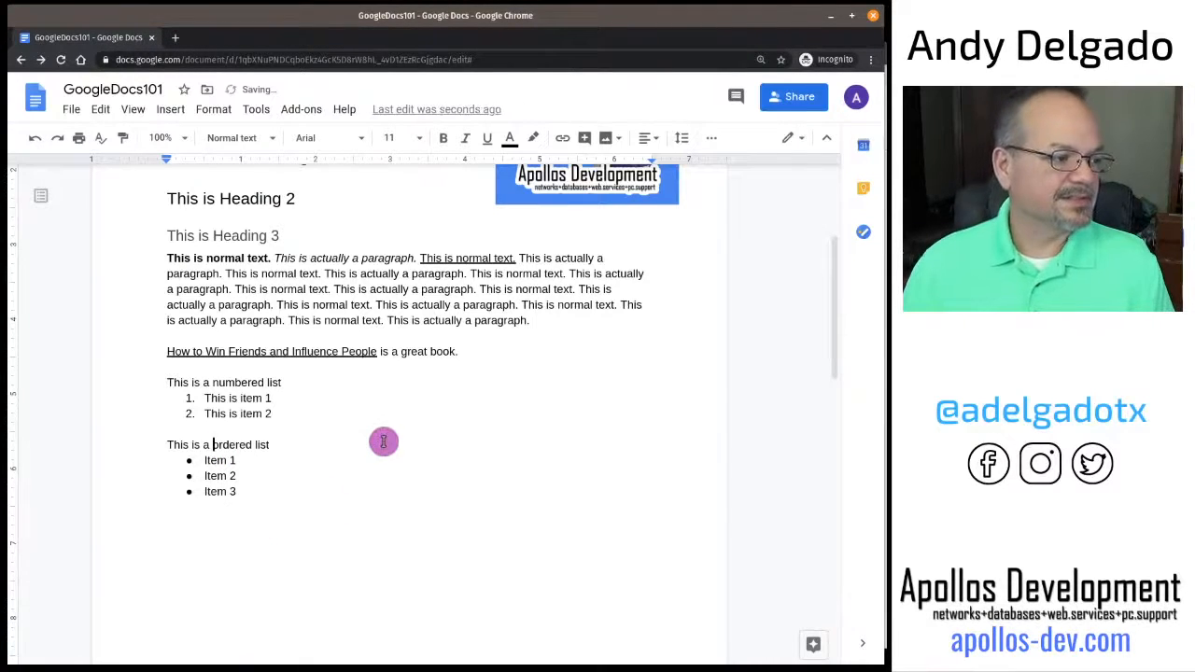
End the bulleted list after Item 3 with a plain paragraph and move the text cursor to the second page.
scroll(379, 480, "down", 1)
left_click(254, 435)
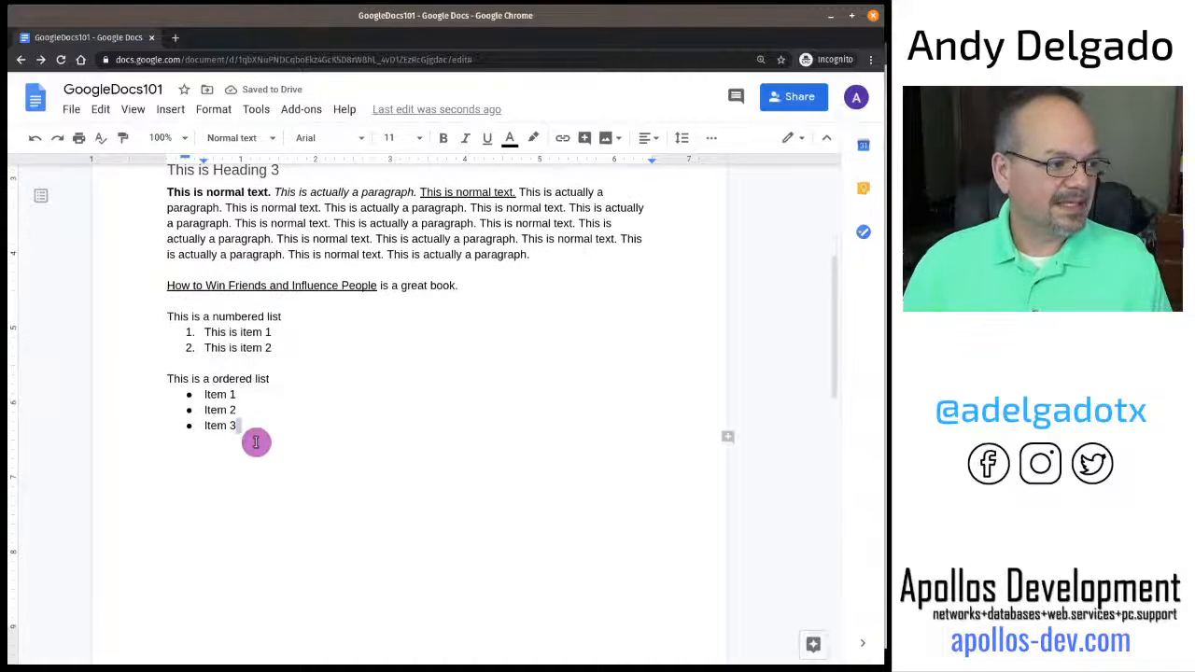
key("Return")
key("Return")
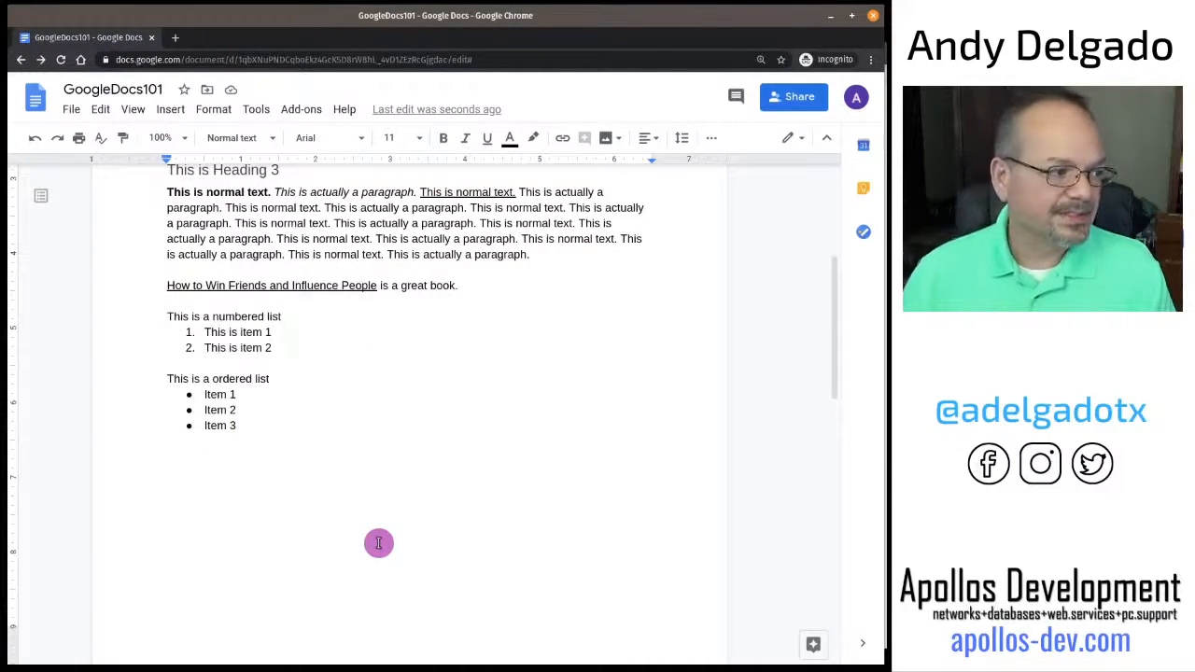
key("Down")
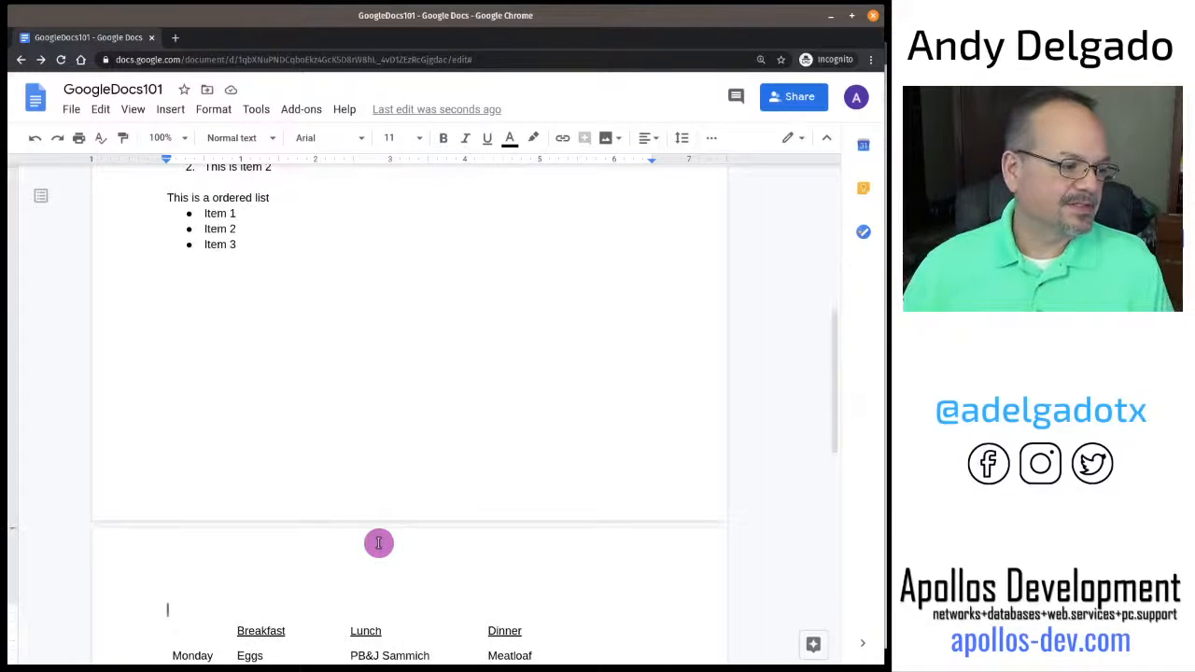
Examine the borderless meal table with its Monday and Tuesday rows and the contact icon table below it.
scroll(448, 510, "down", 3)
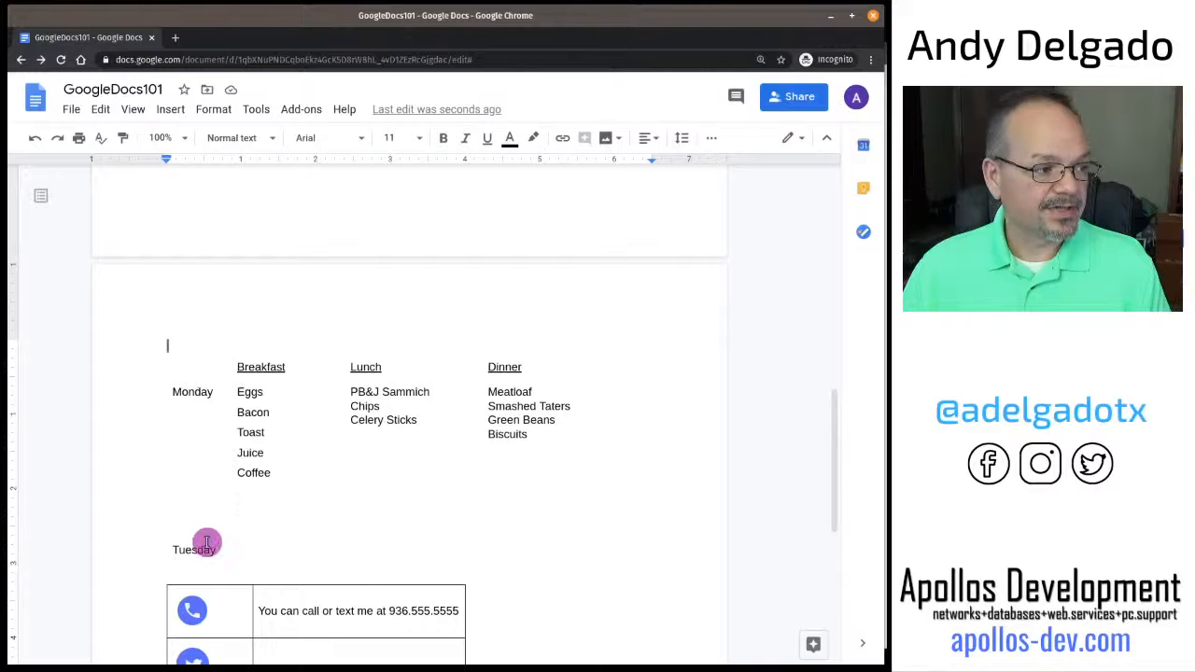
left_click_drag(184, 371, 181, 403)
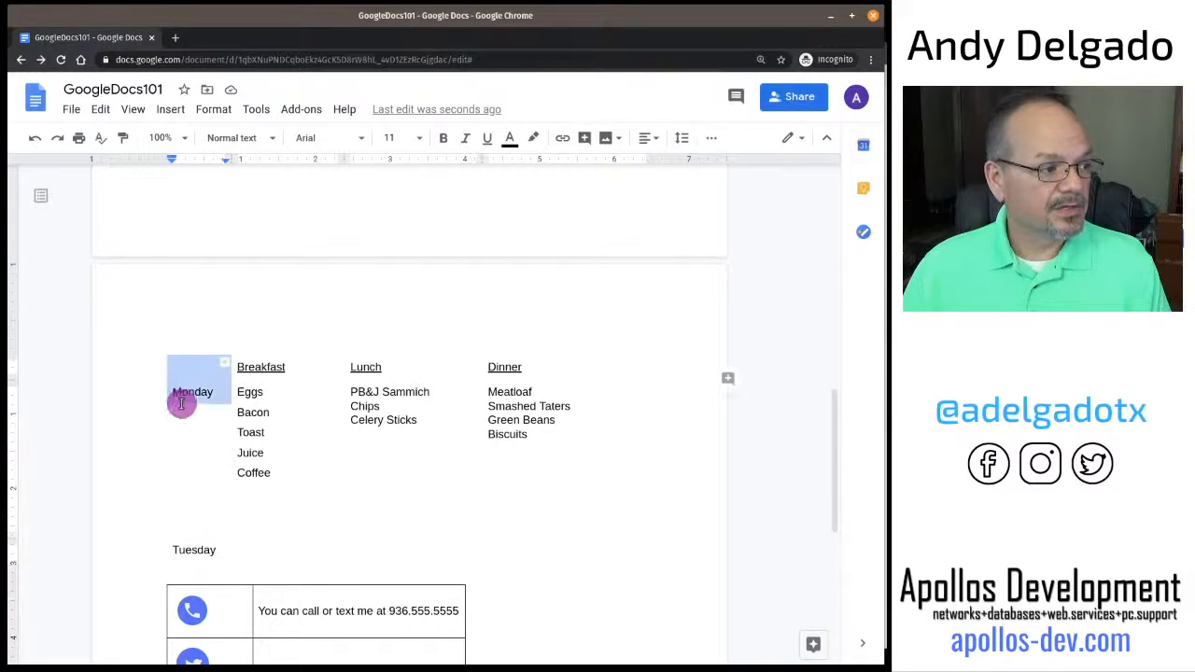
left_click_drag(185, 530, 185, 560)
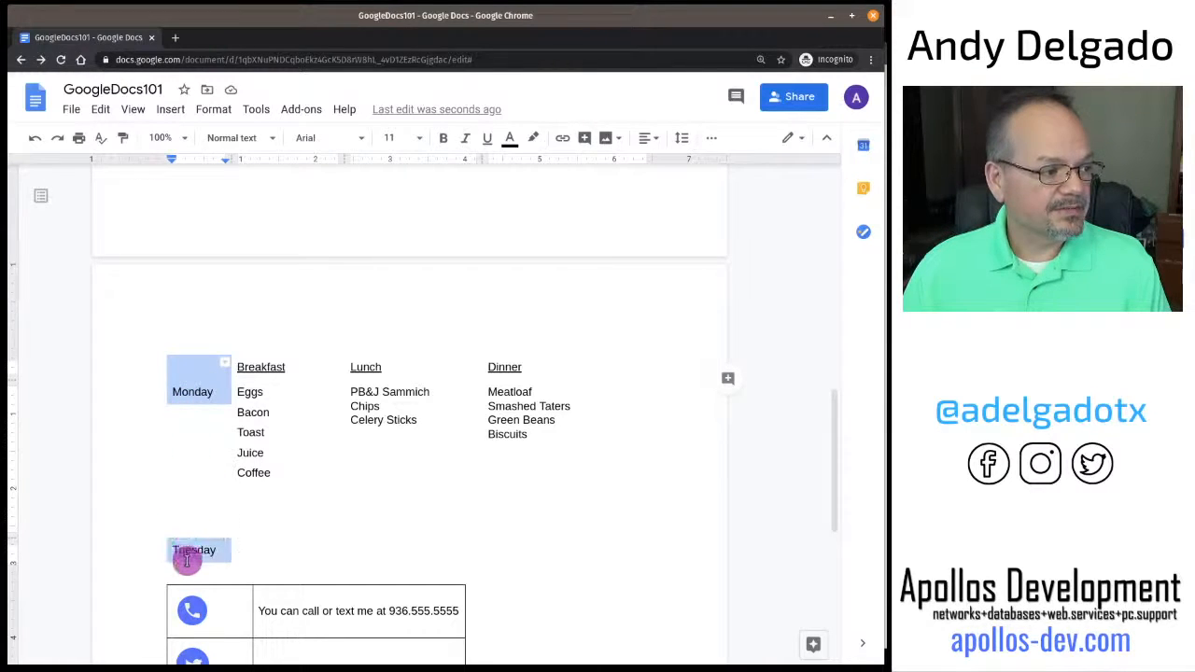
left_click(408, 537)
left_click(297, 510)
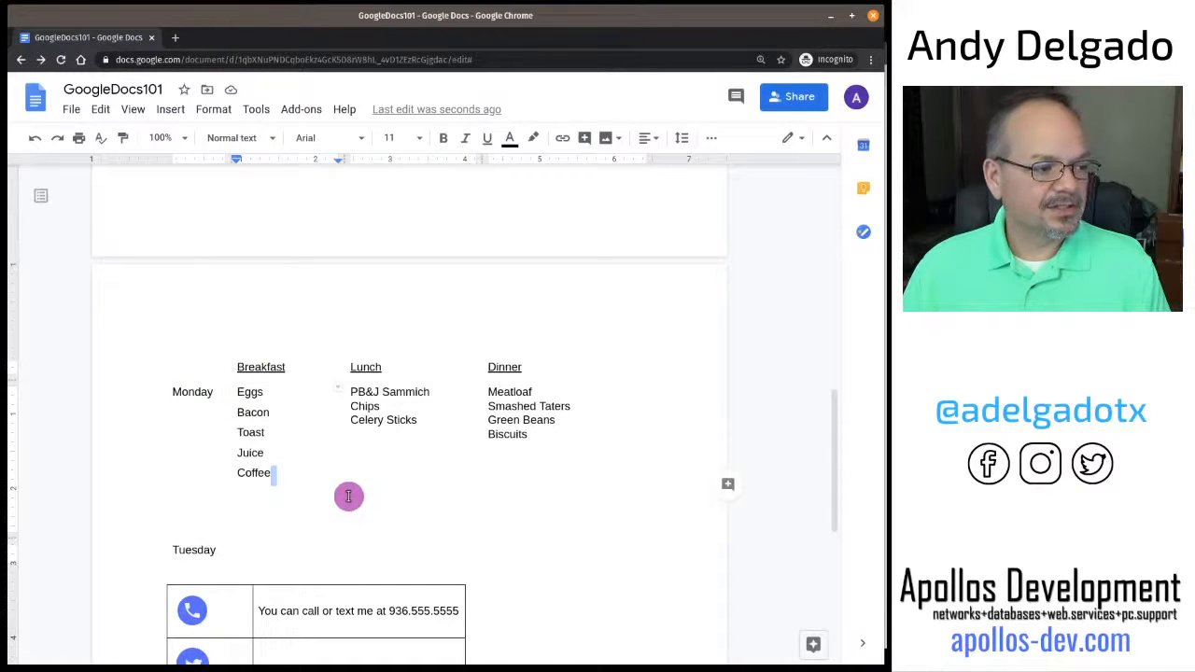
scroll(346, 495, "down", 4)
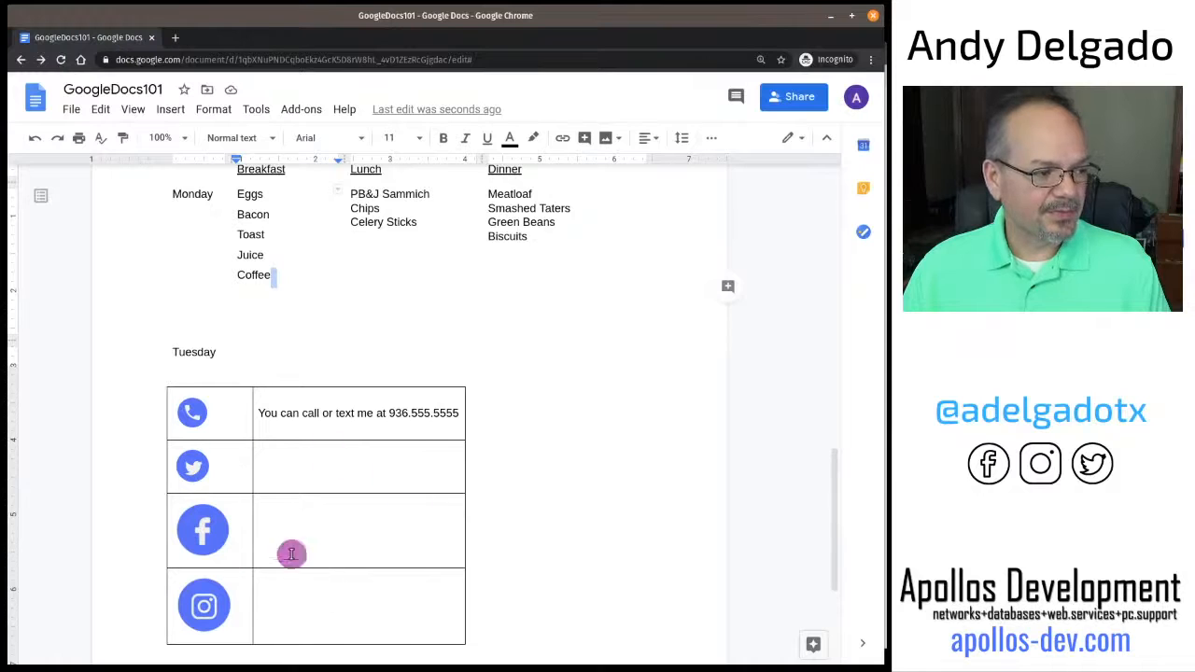
scroll(400, 318, "up", 1)
scroll(400, 318, "up", 1)
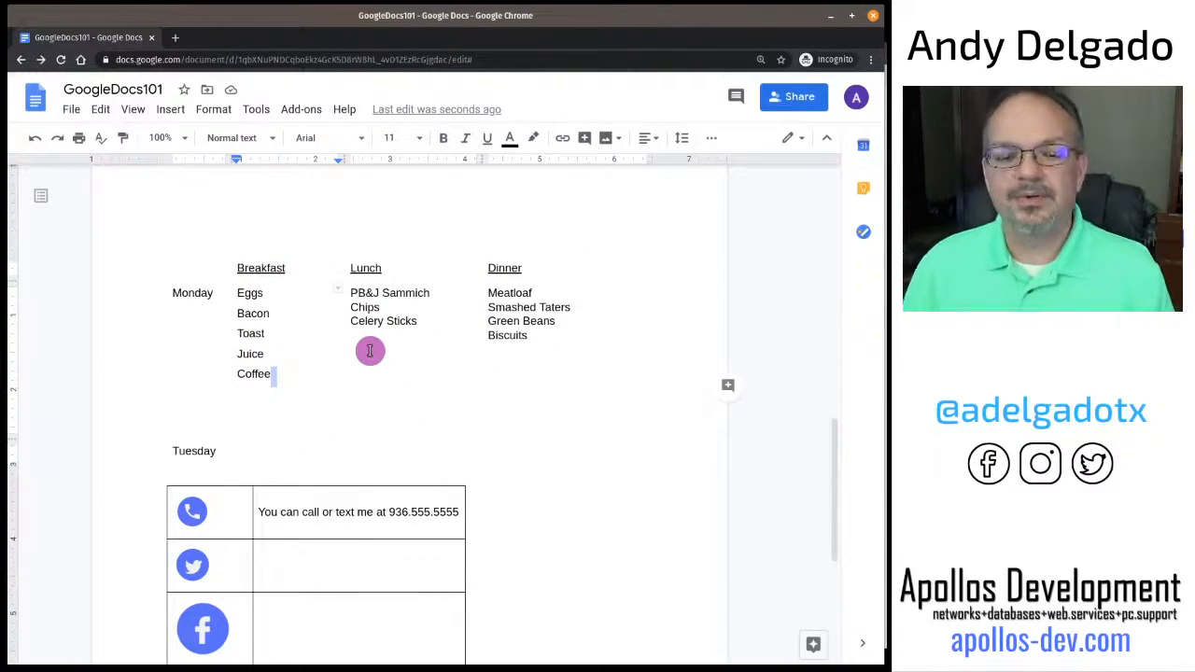
scroll(370, 350, "down", 3)
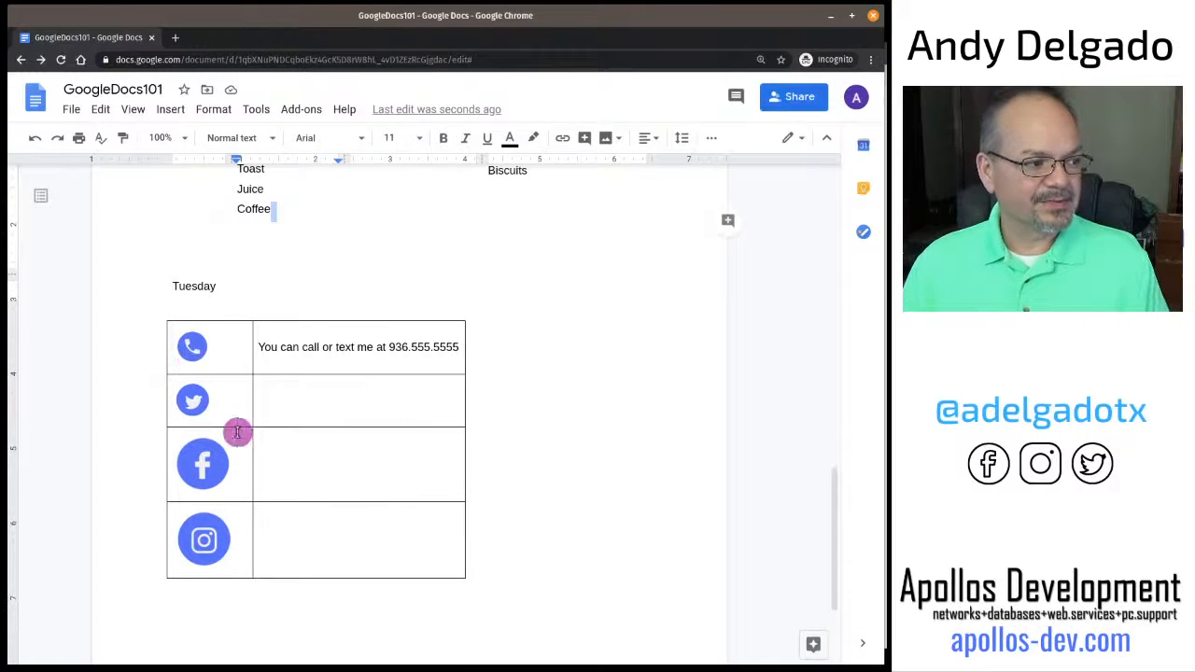
Check the phone icon's size in the image options and set the Facebook icon's width to 0.5 in.
left_click(194, 349)
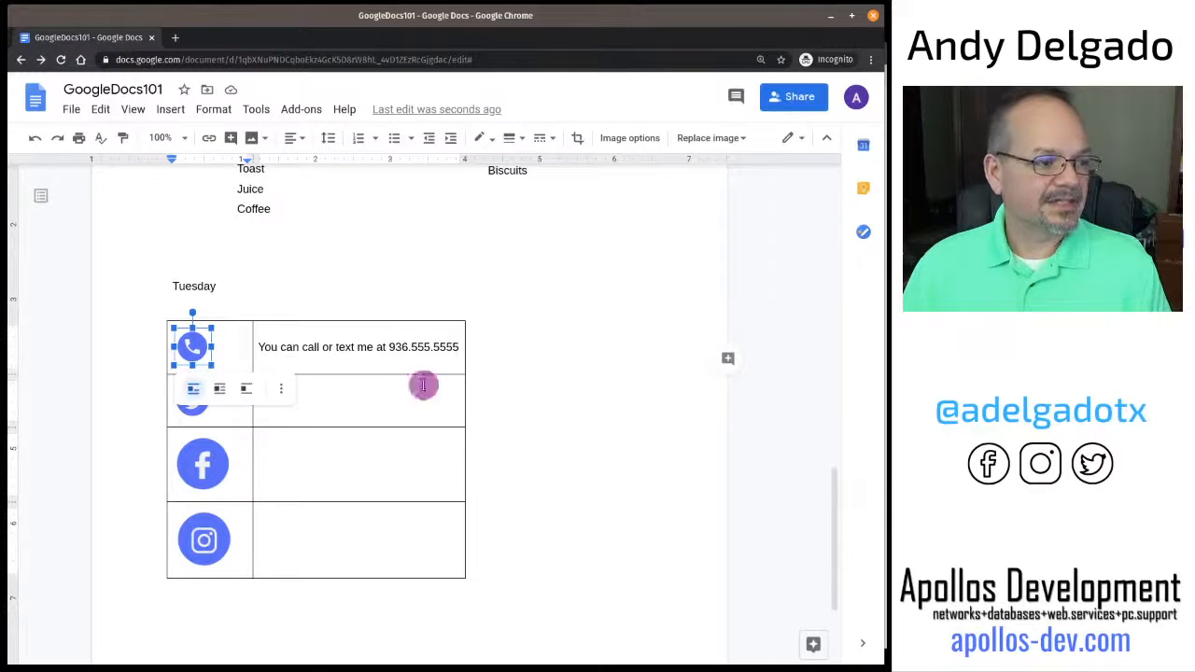
left_click(636, 146)
left_click(645, 198)
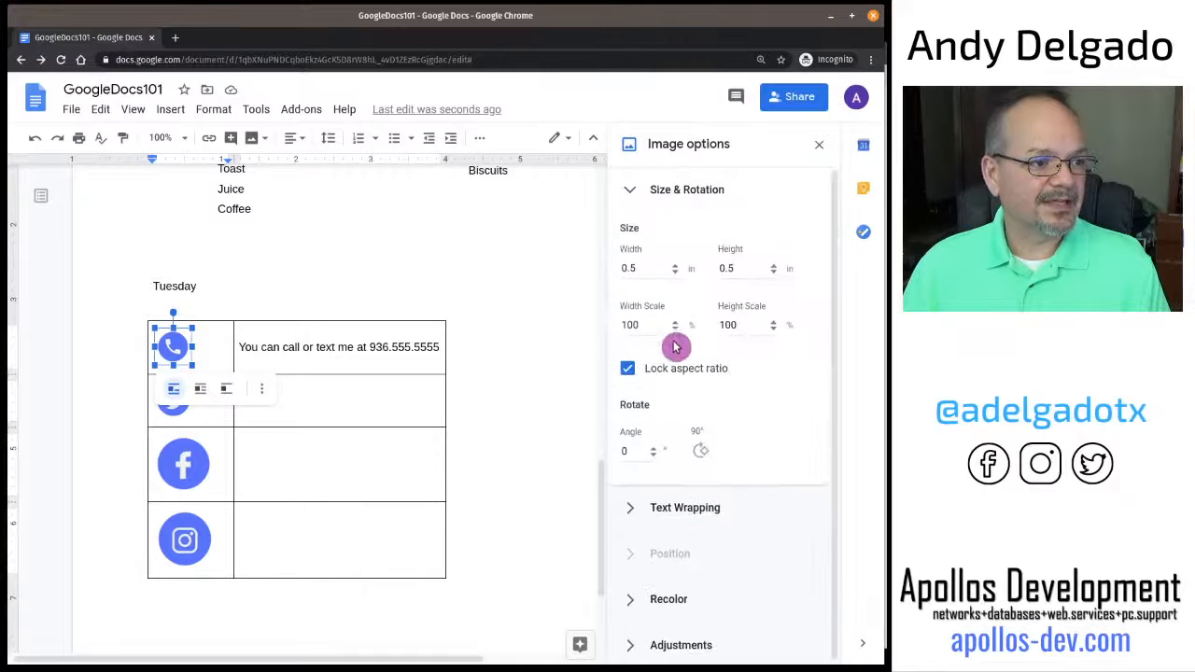
left_click(175, 470)
double_click(635, 268)
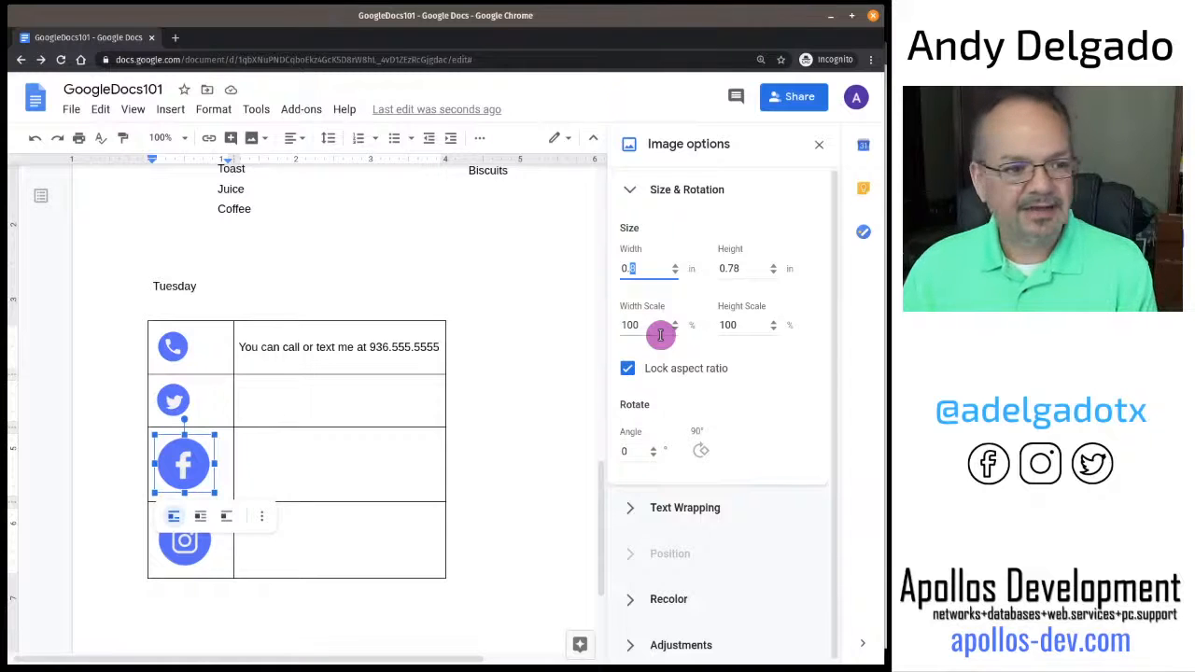
key("Return")
Set the Instagram icon's width to 0.5 in and narrow the contact table's icon column to fit the icons.
left_click(175, 532)
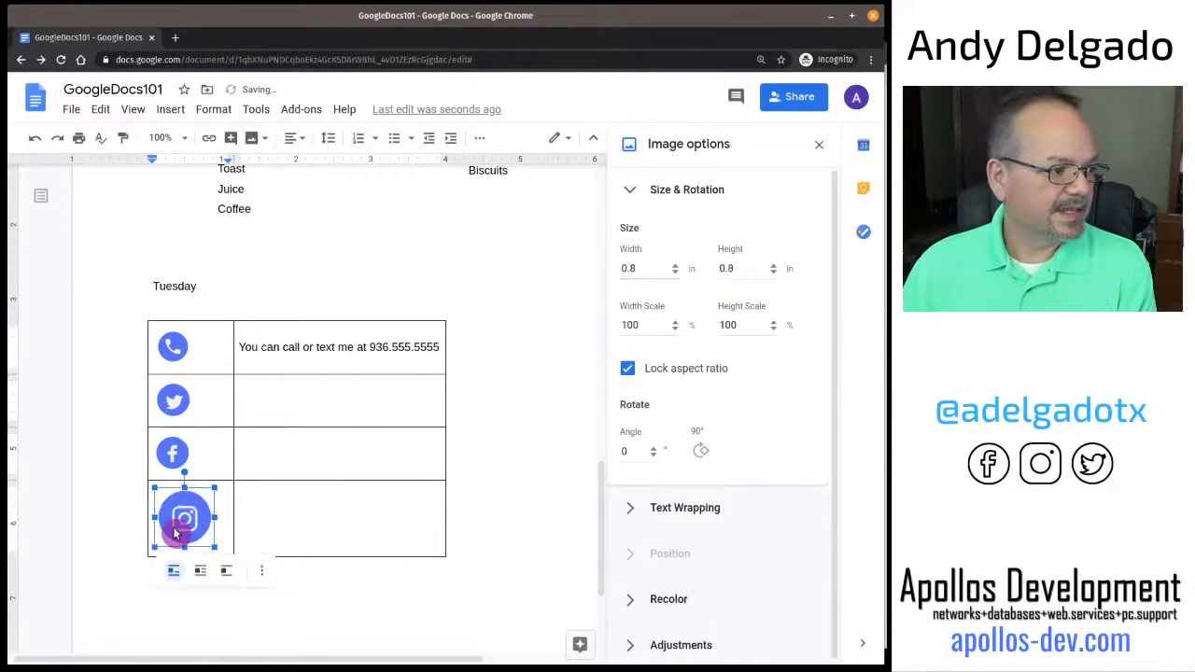
double_click(630, 268)
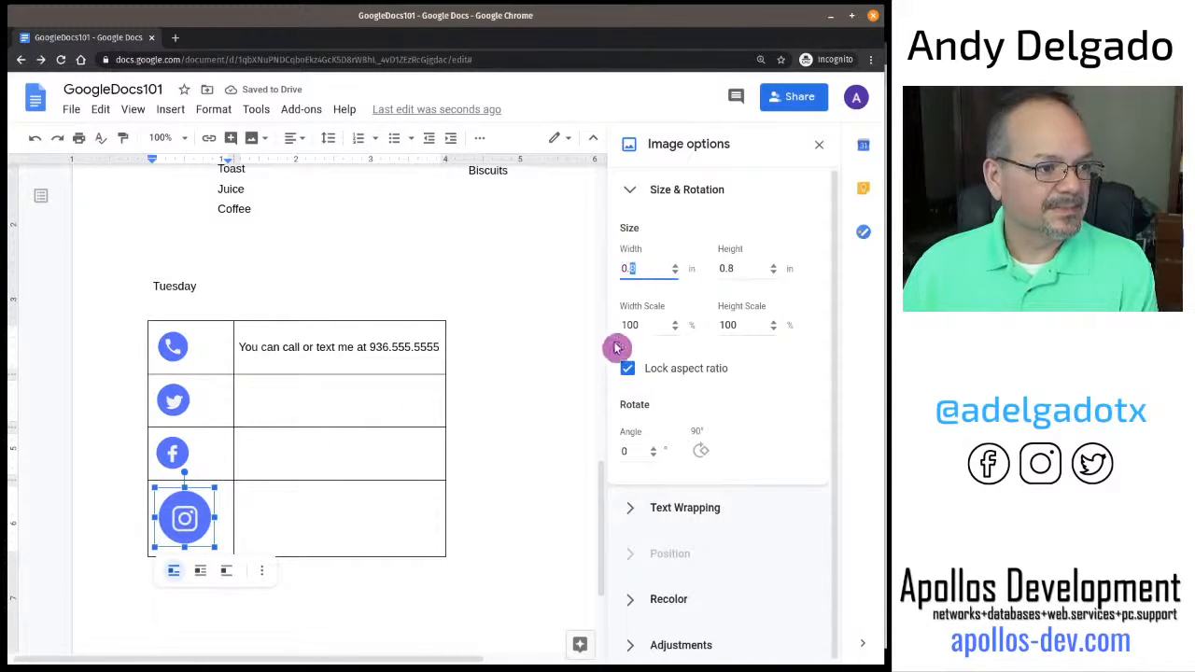
type("5")
key("Return")
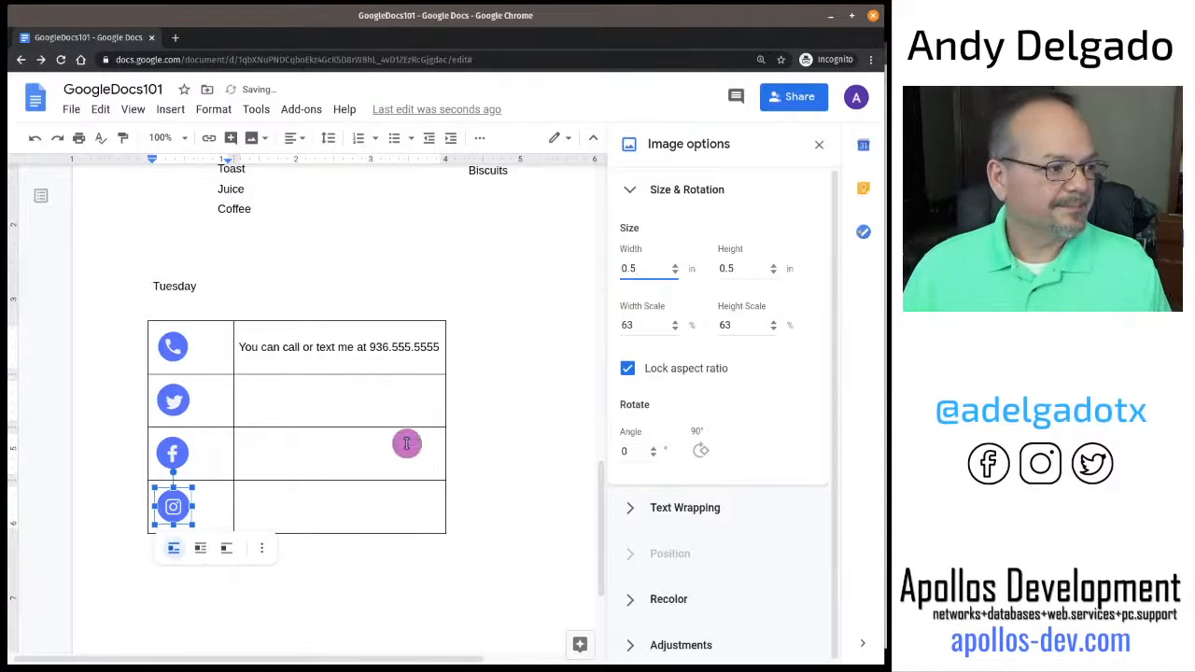
left_click_drag(241, 403, 199, 421)
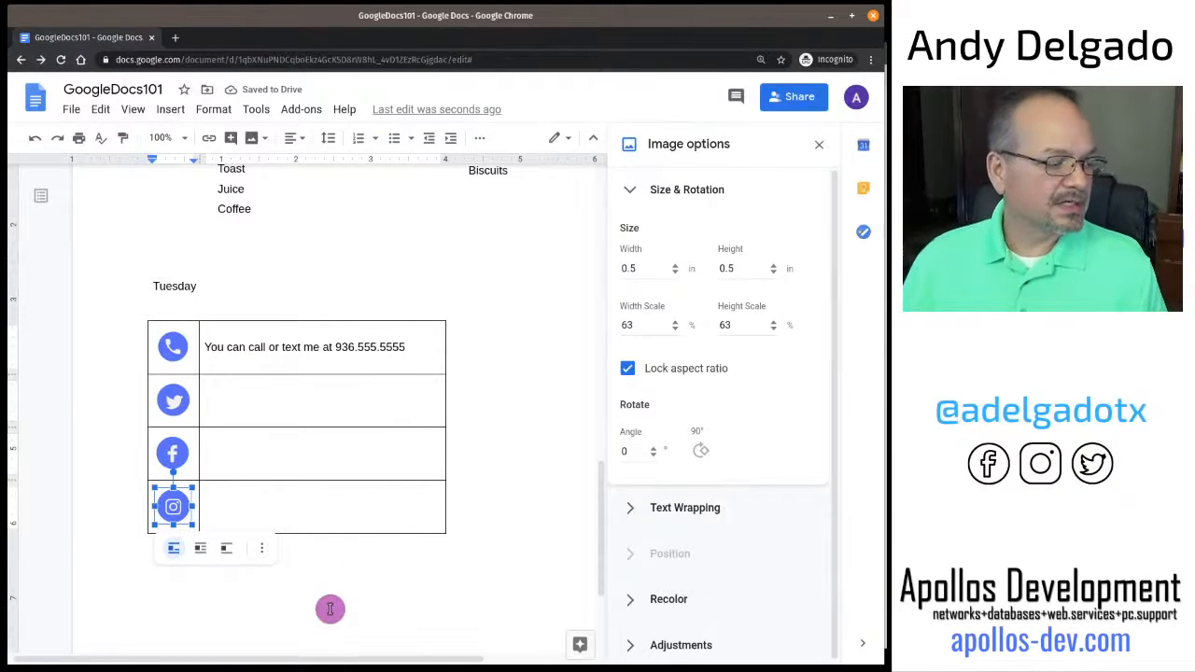
Enter "Top" in the cell beside the Twitter icon, then place the cursor in the phone row's text.
left_click(321, 407)
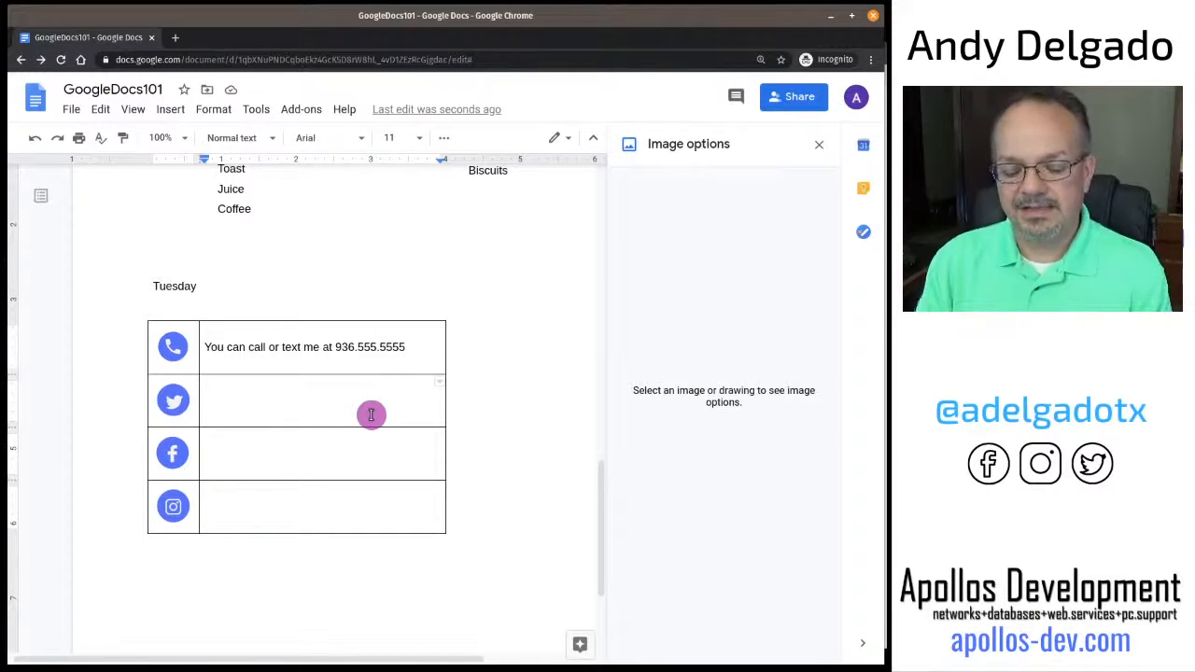
type("Top")
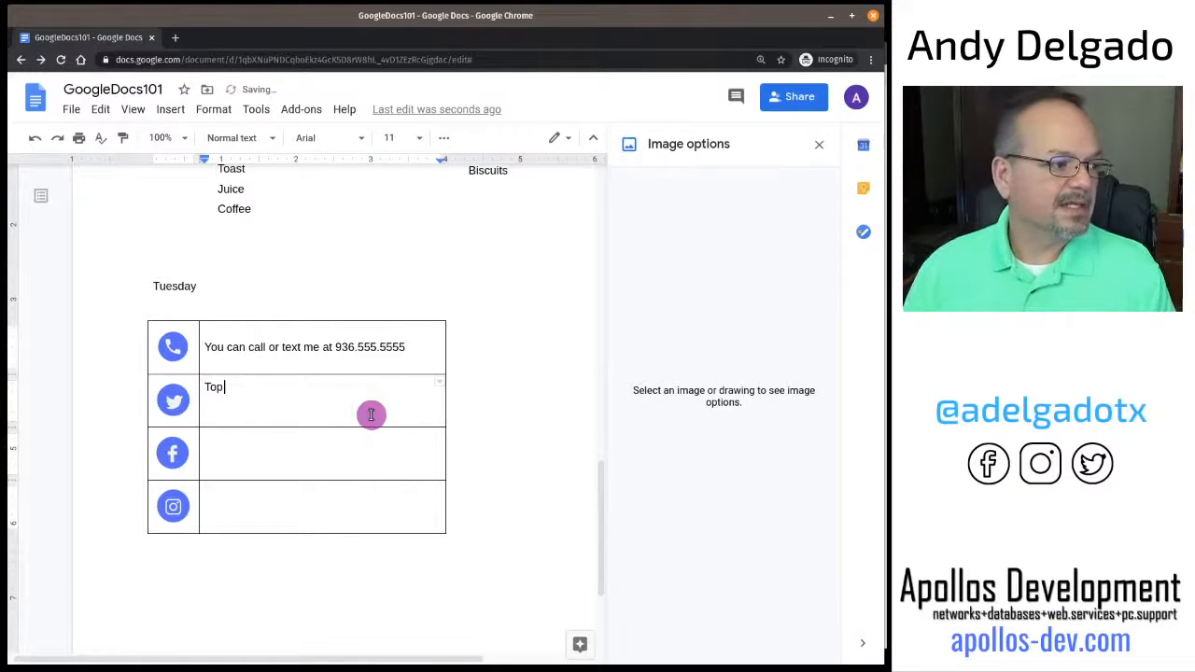
left_click(341, 347)
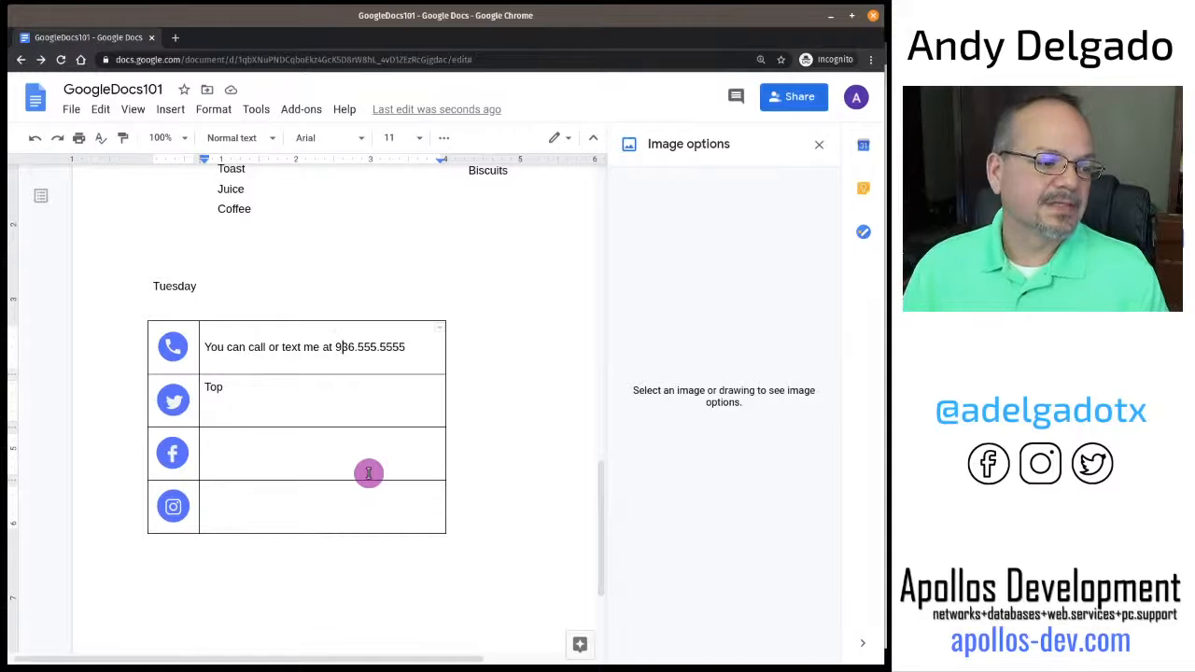
Close the image options and select the title image on the first page to examine its text wrapping.
left_click_drag(602, 573, 622, 224)
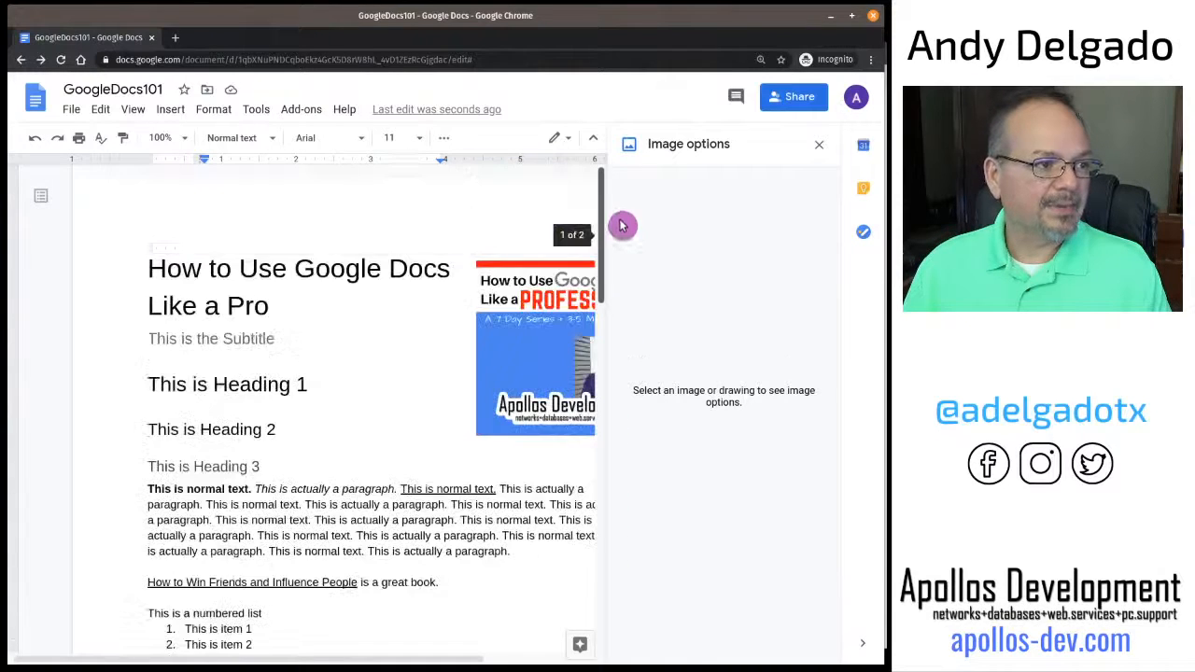
left_click(819, 143)
left_click(589, 338)
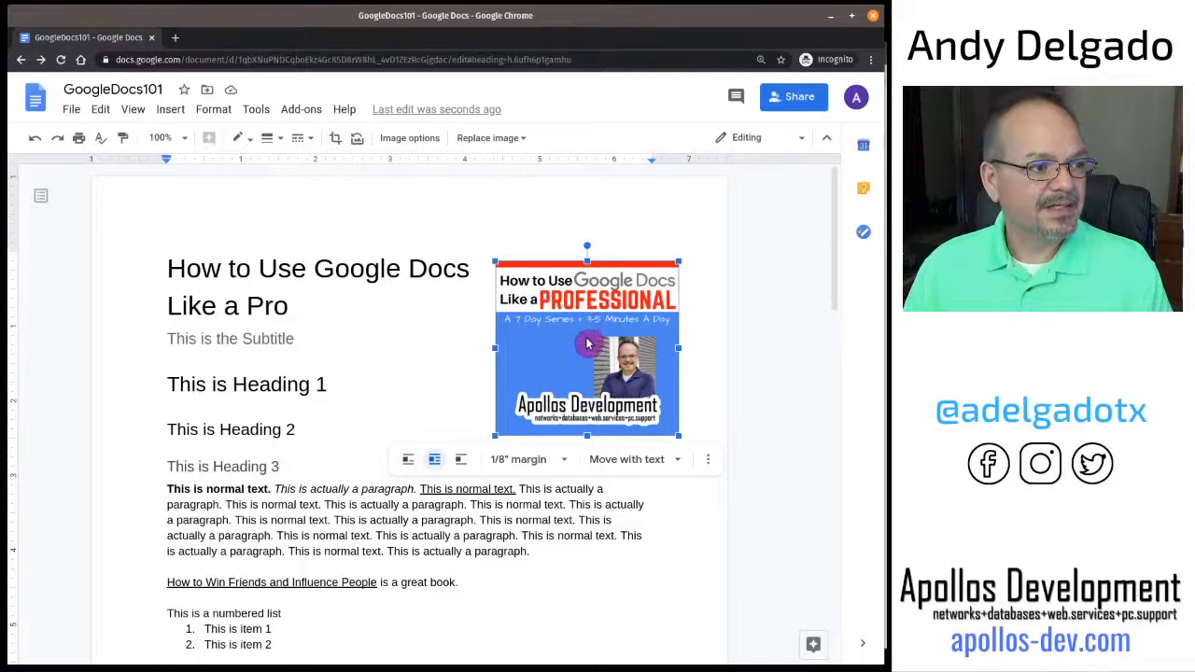
left_click_drag(832, 294, 850, 274)
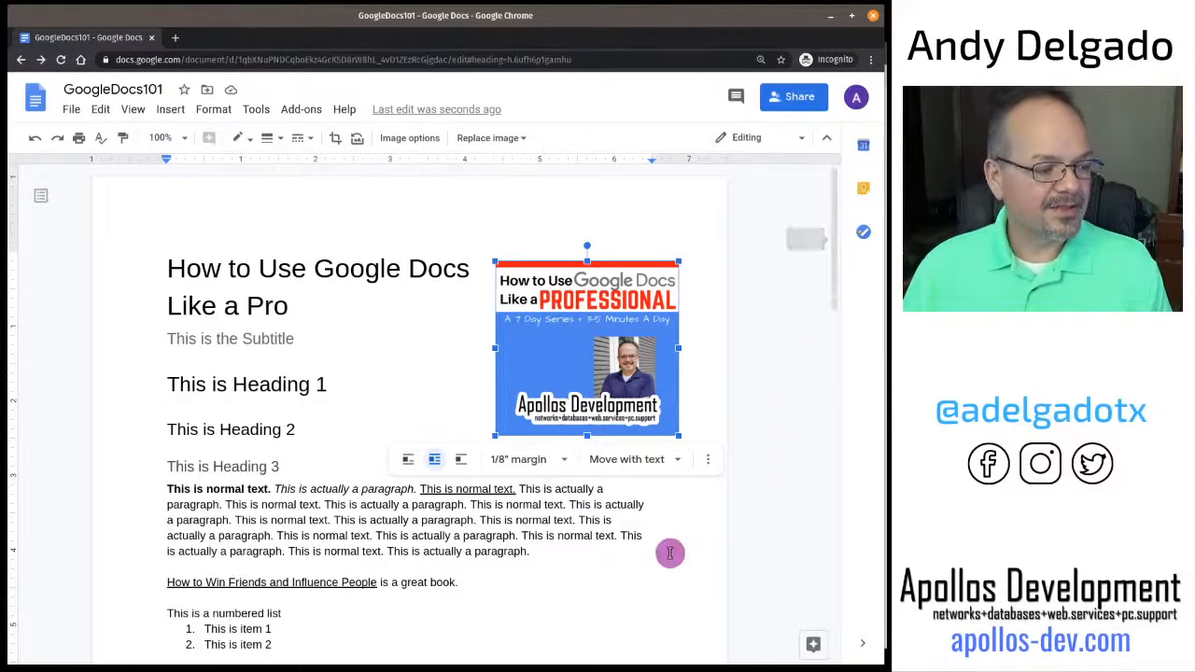
scroll(628, 575, "down", 2)
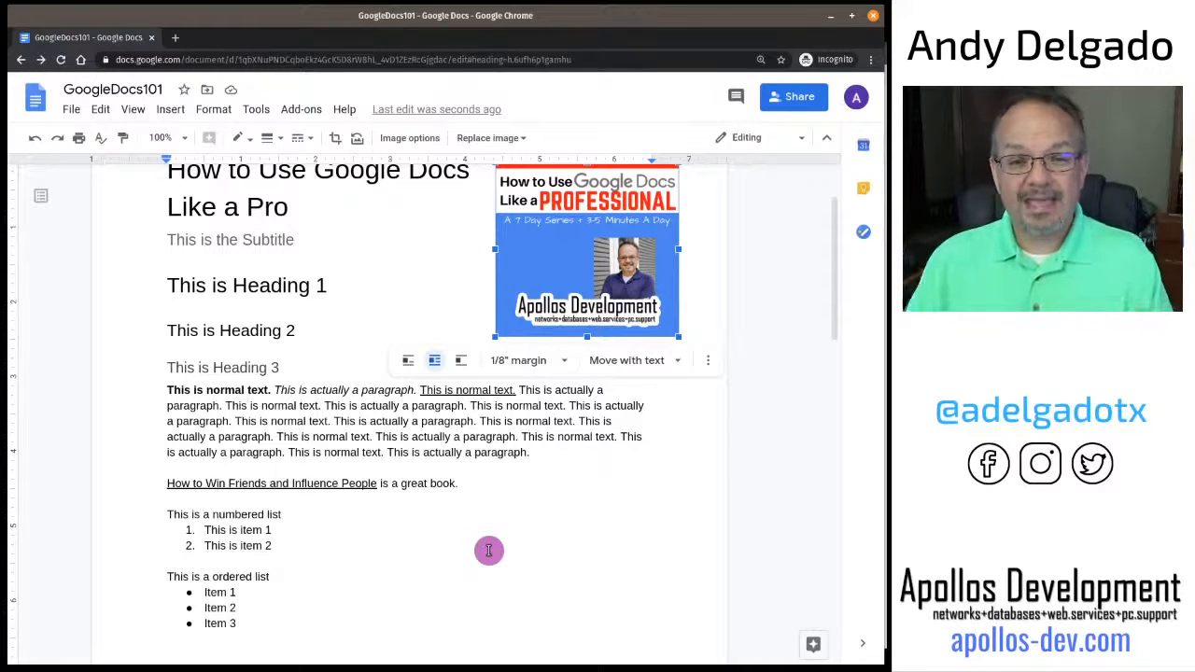
Place the cursor in the body paragraph and search the document for "influenc".
left_click(232, 438)
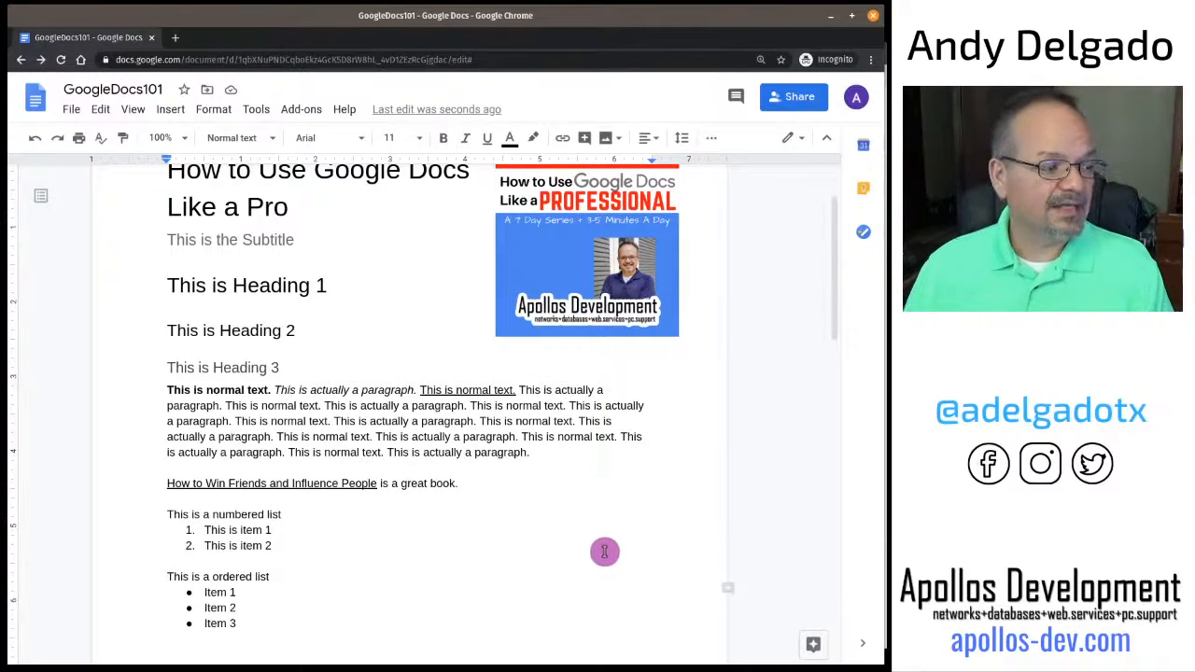
scroll(398, 570, "up", 1)
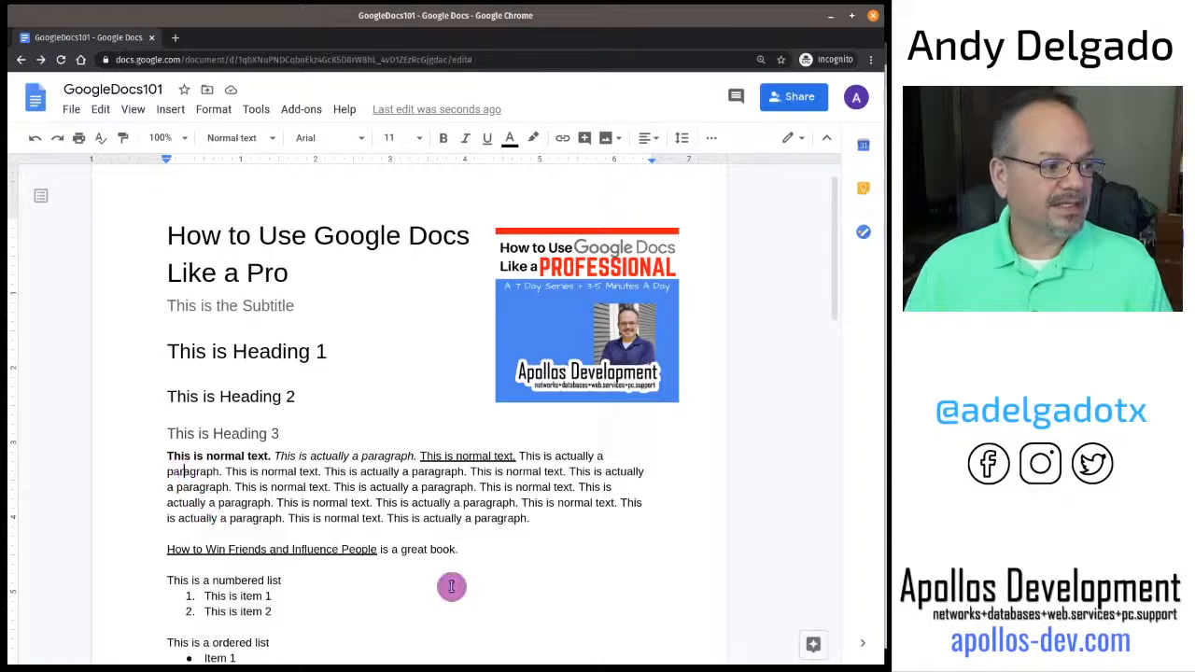
key("ctrl+f")
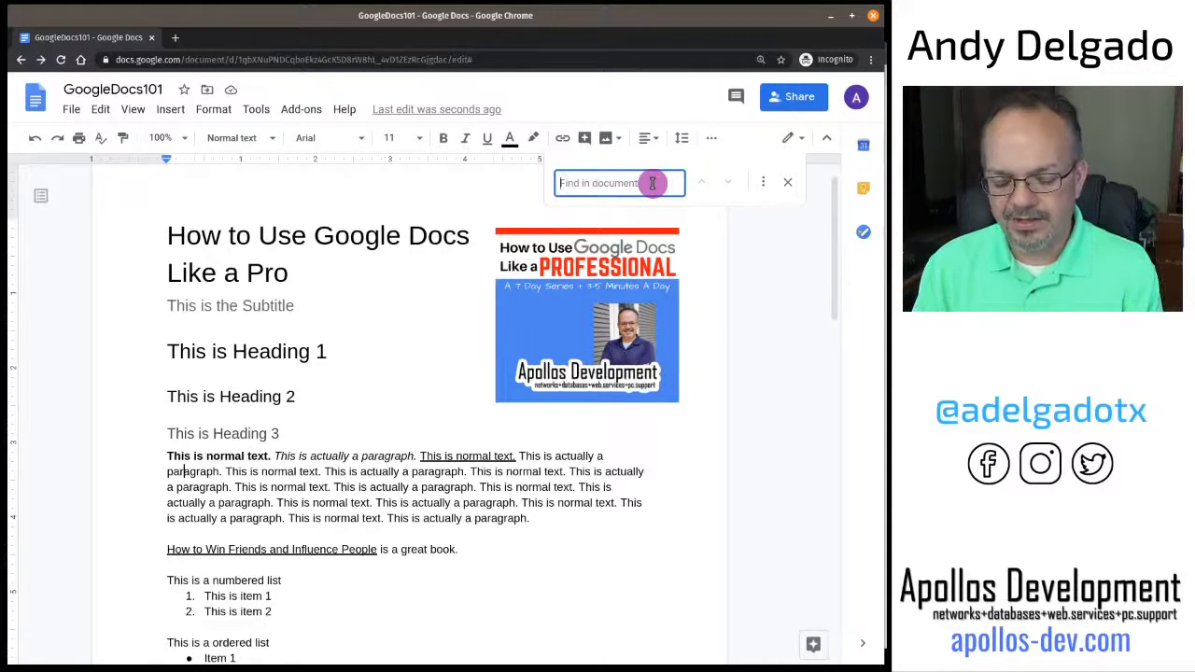
type("influenc")
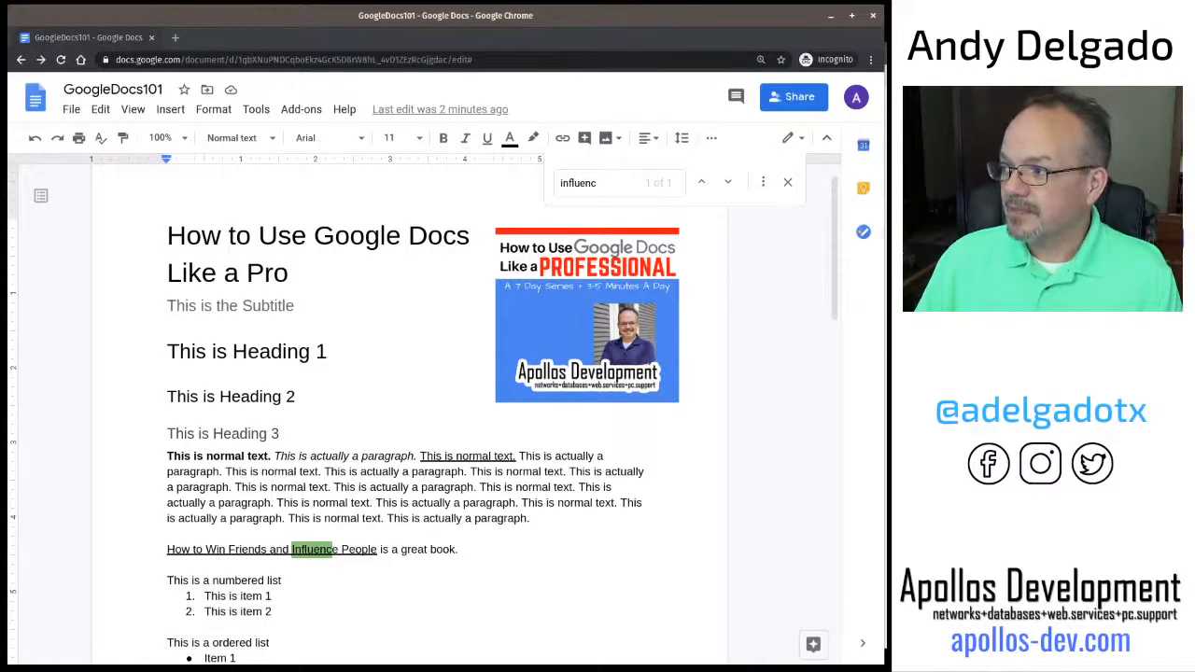
Open the automatic substitution preferences and enter "discx" as the text to replace in a new substitution.
left_click(258, 111)
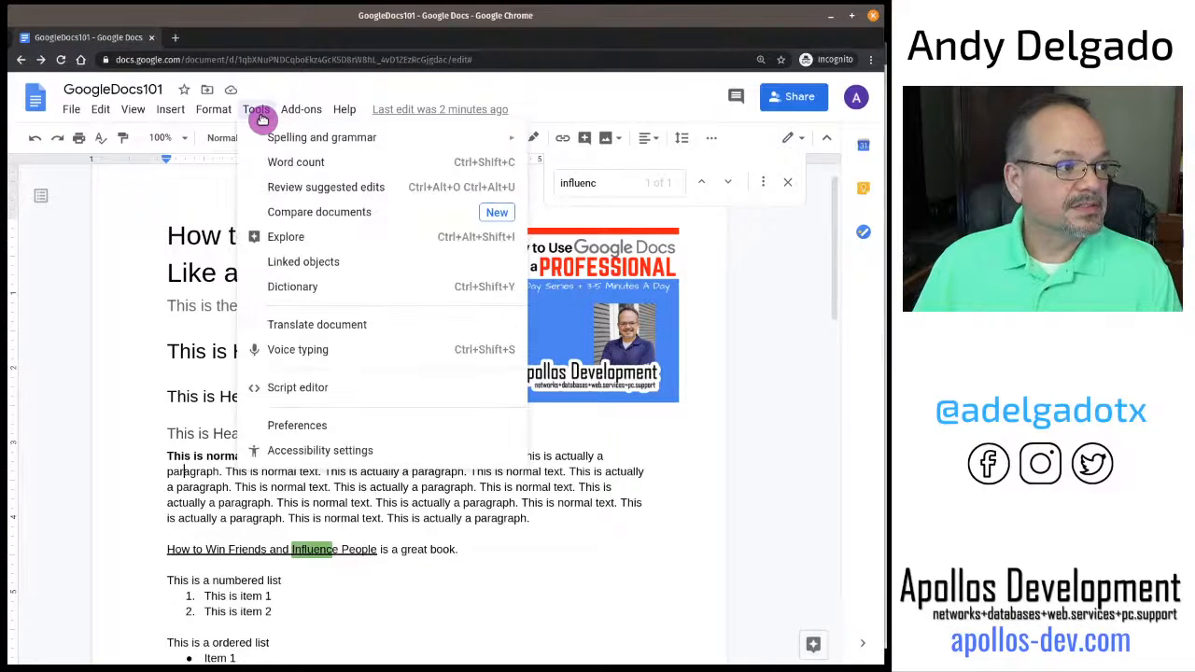
left_click(296, 427)
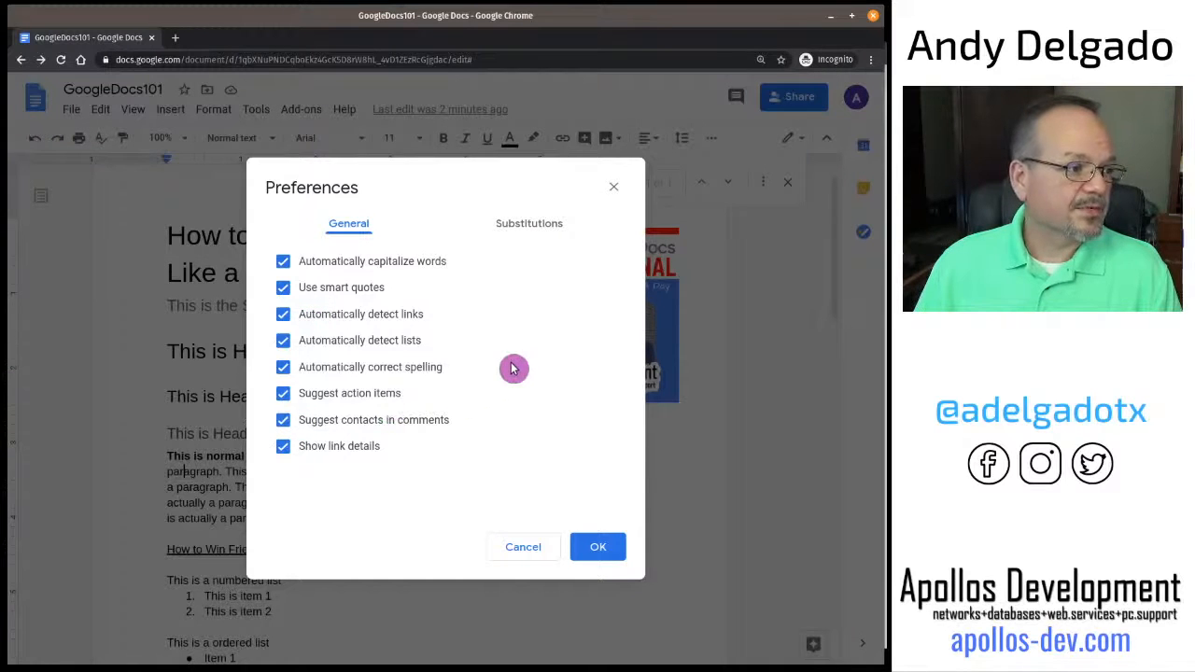
left_click(512, 226)
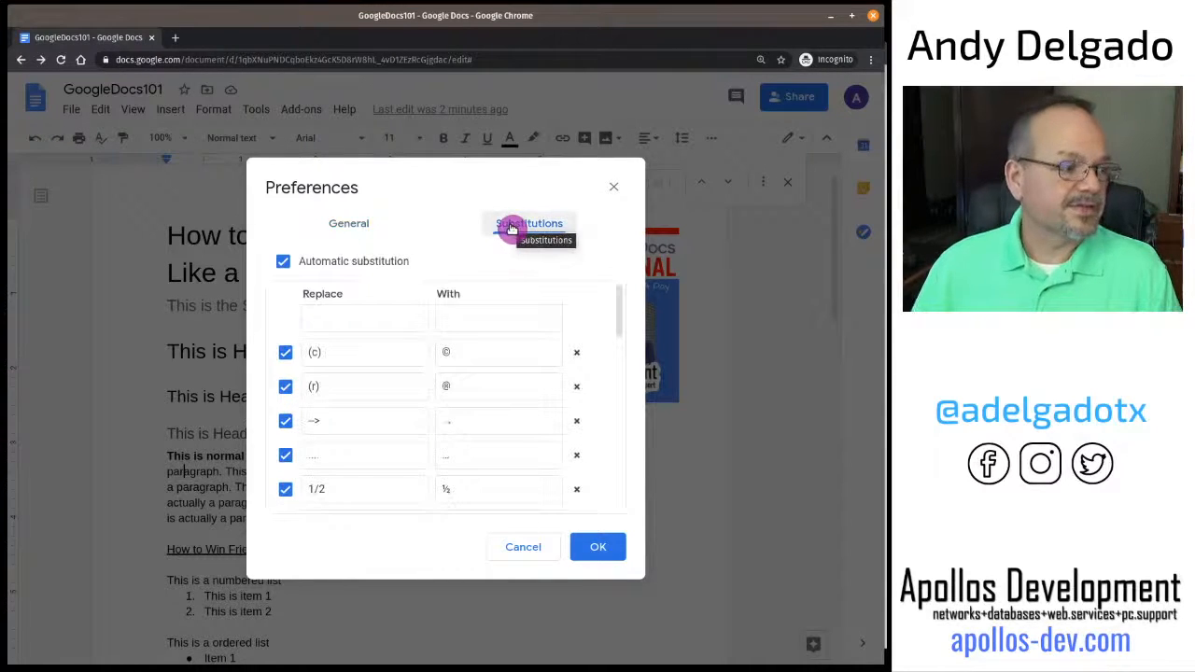
left_click(361, 325)
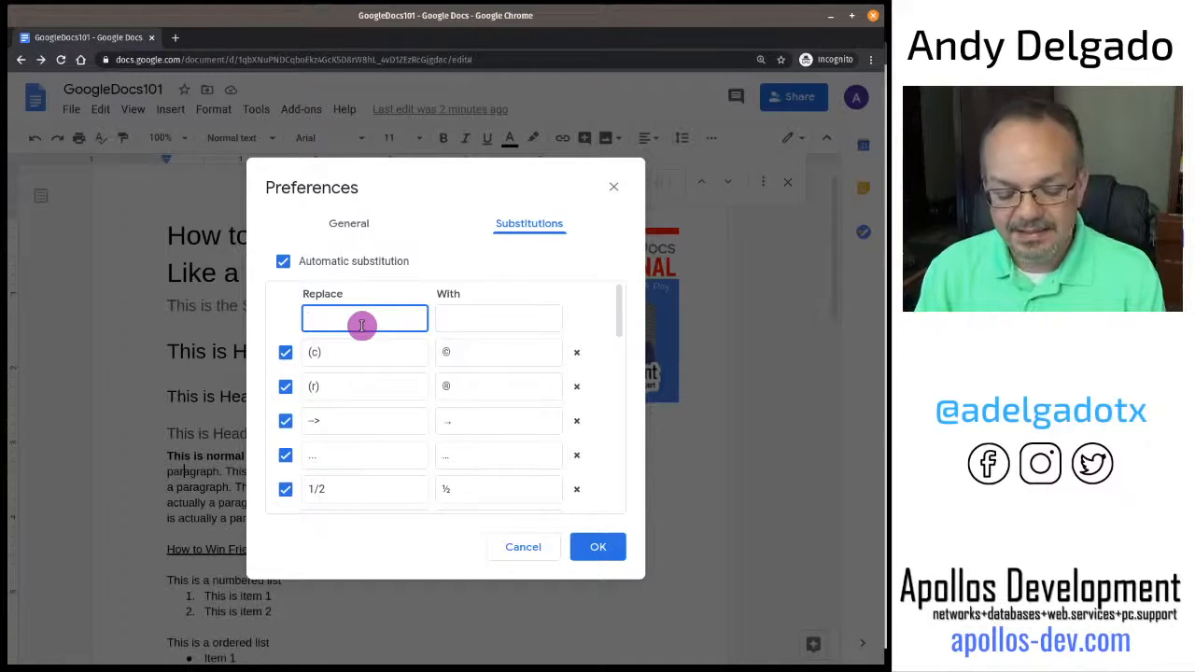
type("disc")
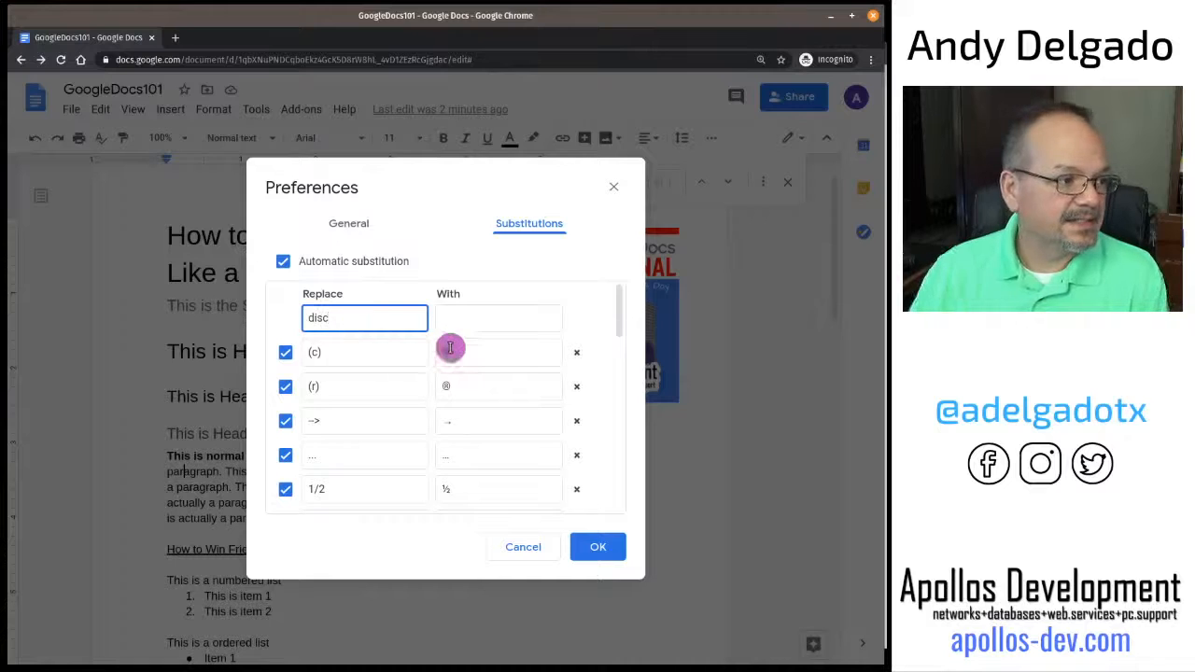
left_click(462, 319)
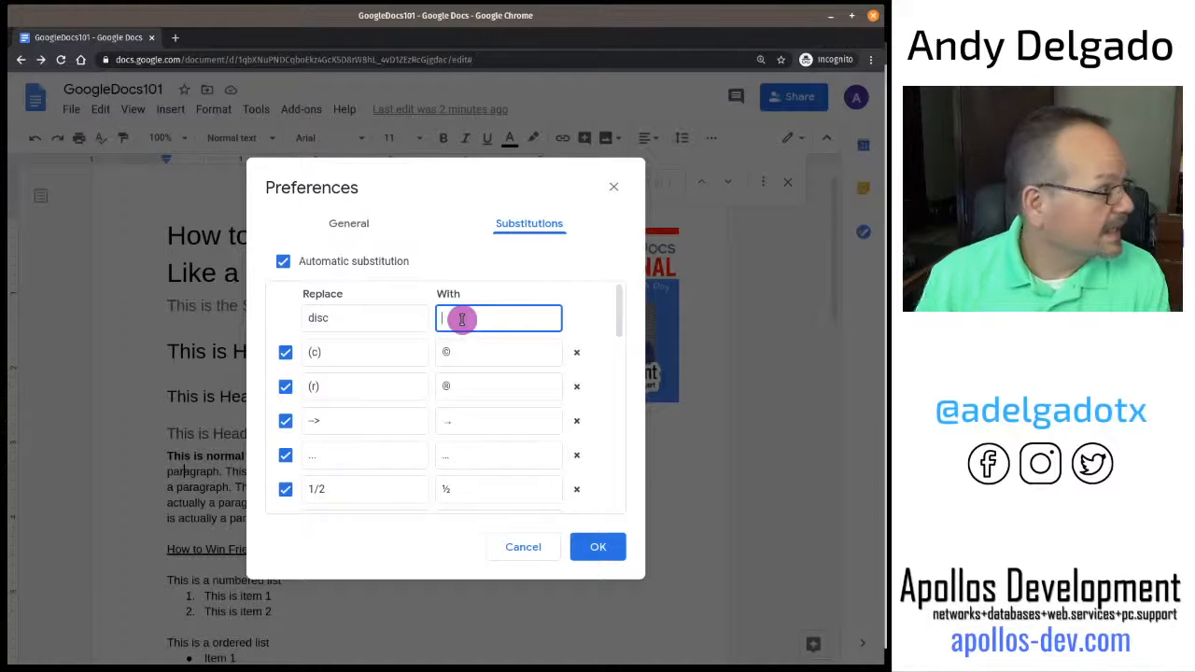
left_click(370, 317)
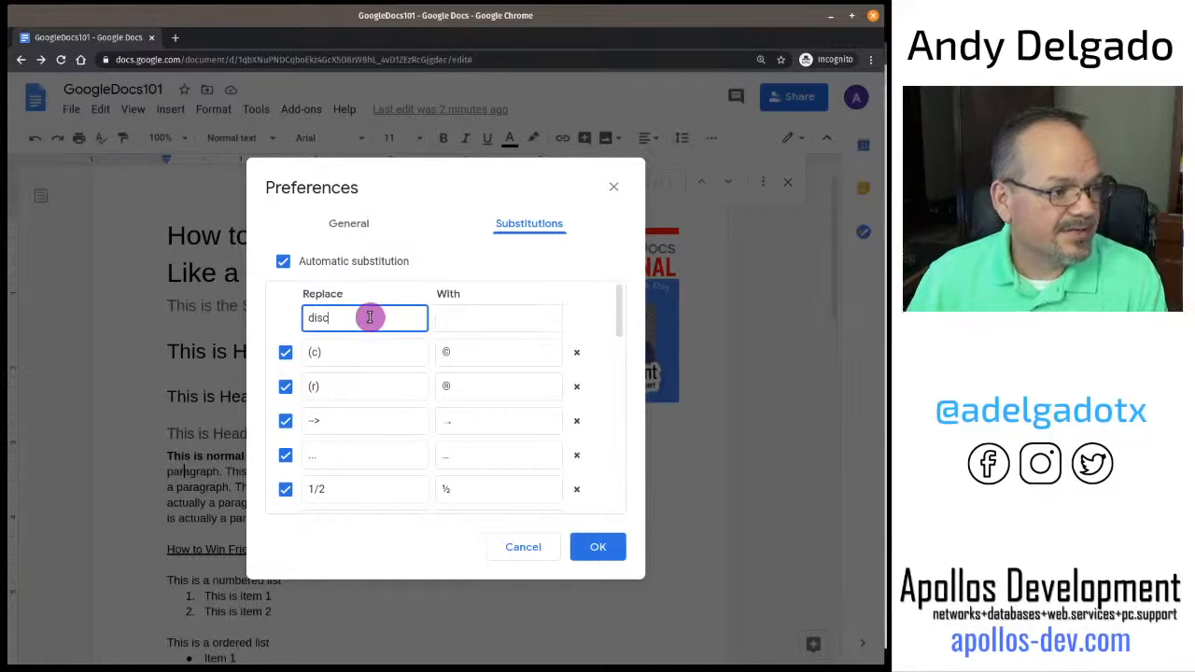
type("x")
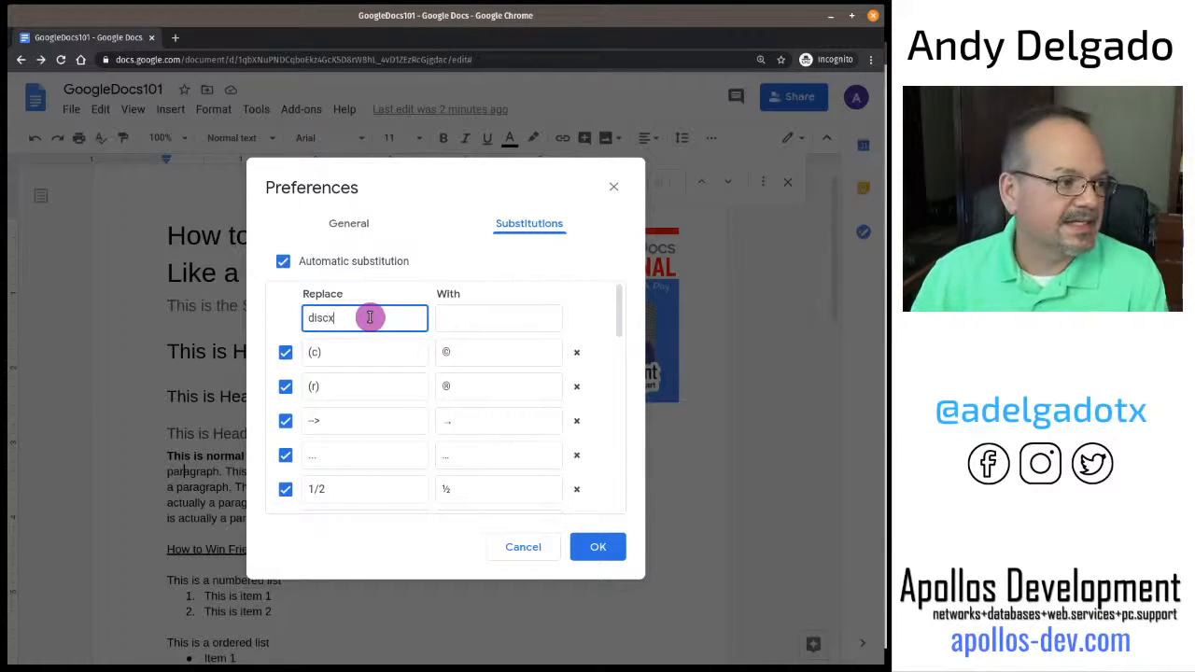
Set the replacement for "discx" to "This is our default disclaimer" and save the preferences.
left_click(509, 316)
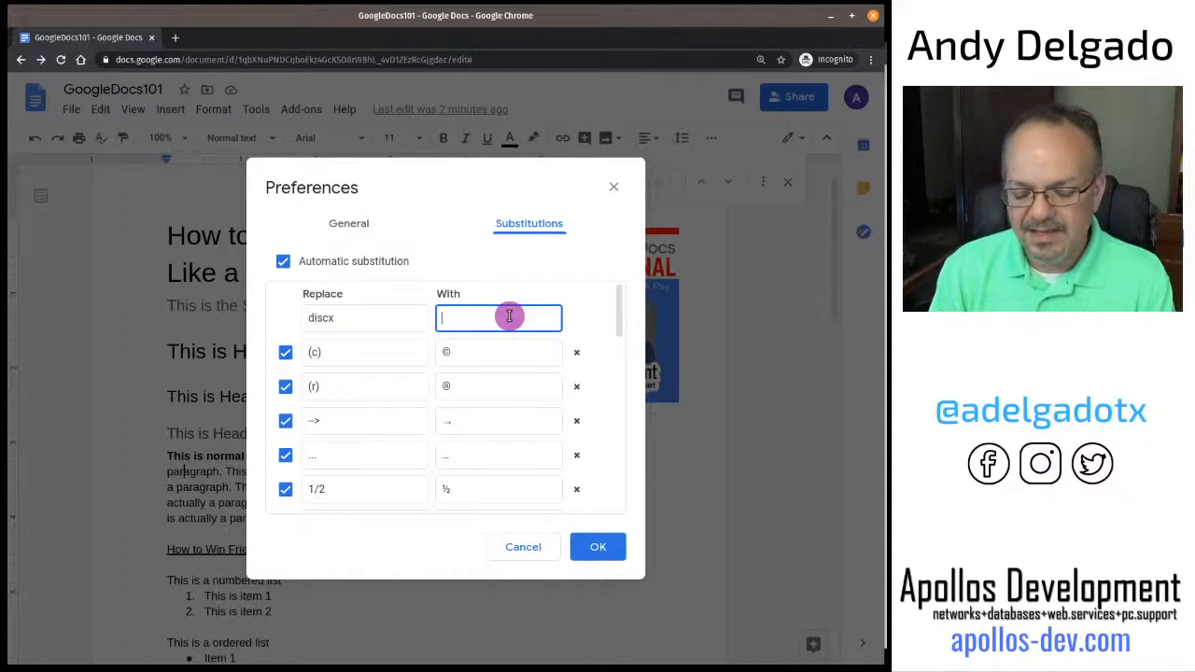
type("This i")
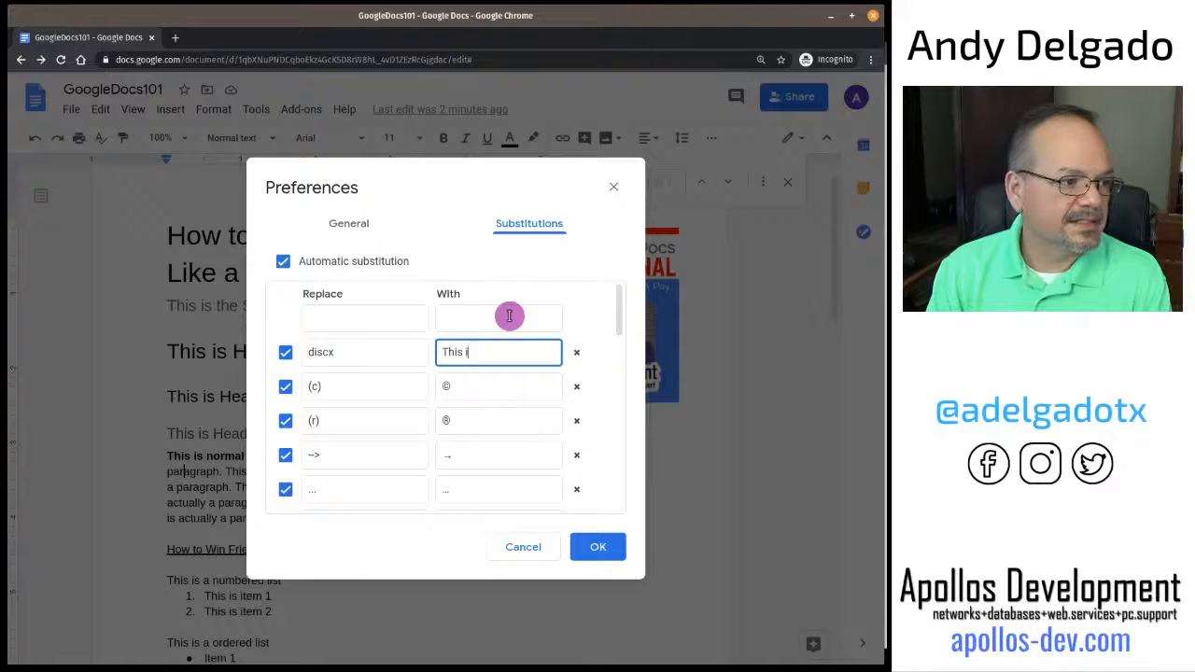
type("s our def")
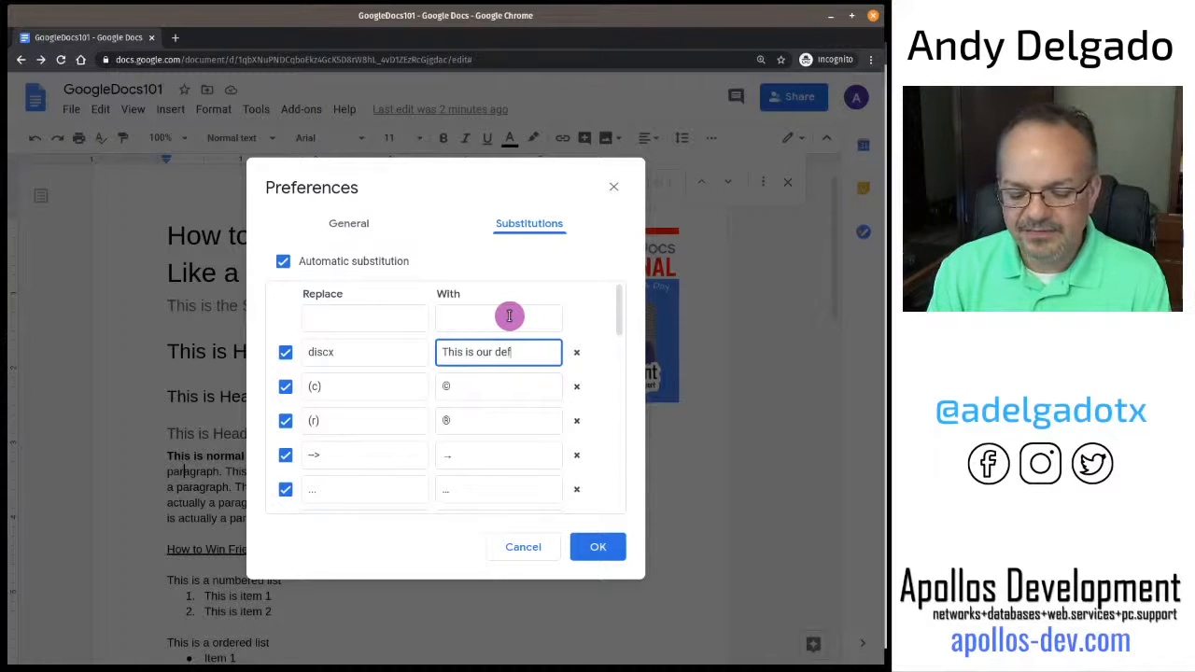
type("ault discl")
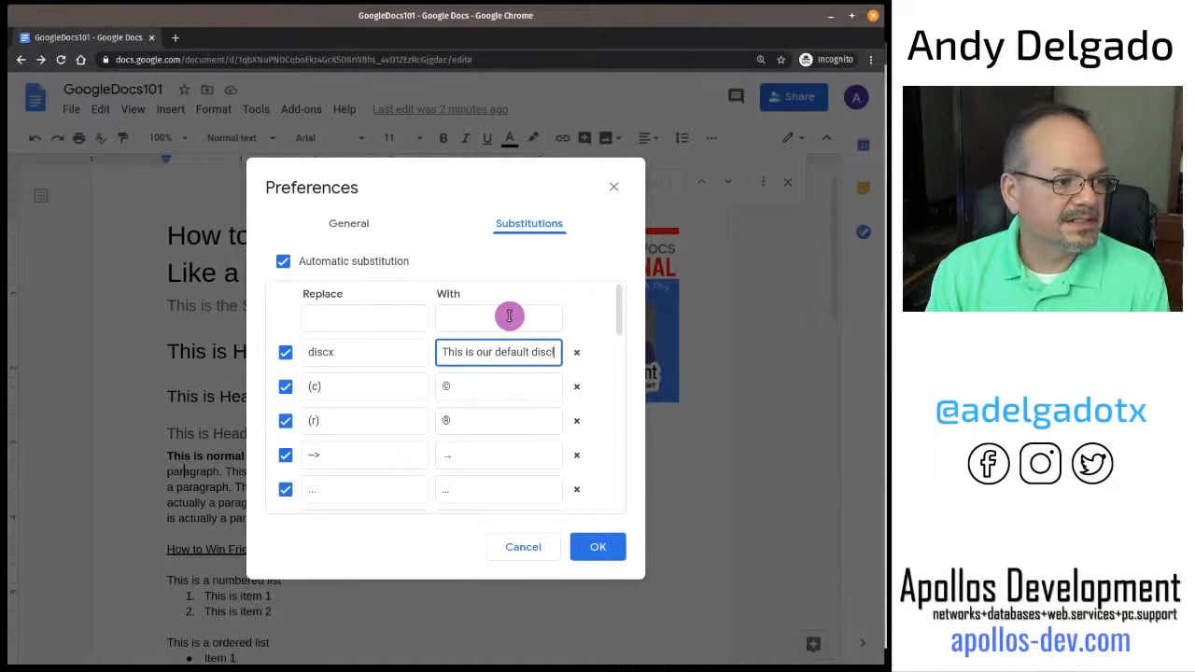
type("aimer")
key("Return")
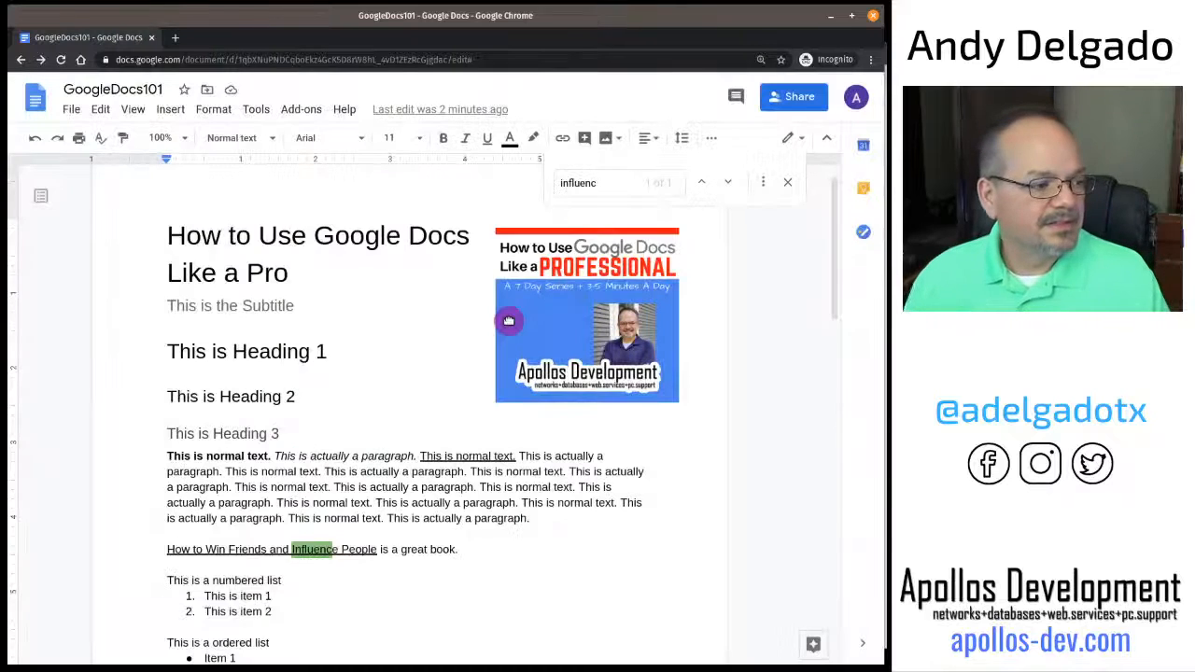
Start a new paragraph below the bulleted list, one blank line after Item 3, and enter "discx" there.
scroll(509, 528, "down", 5)
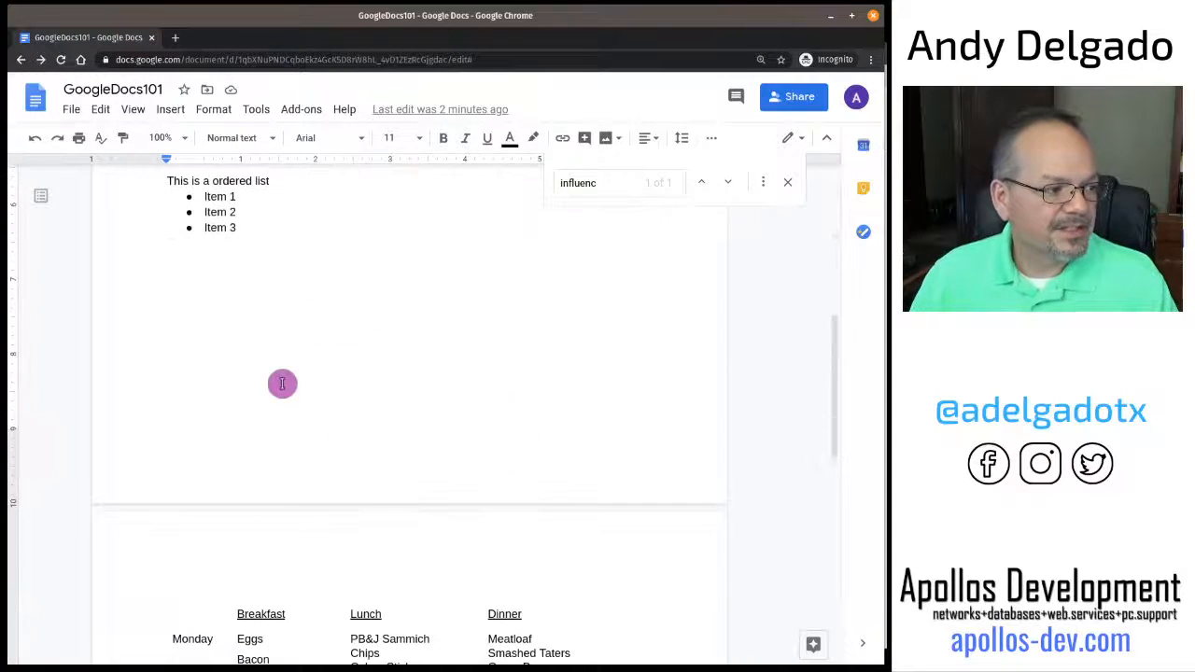
left_click(326, 260)
key("Right")
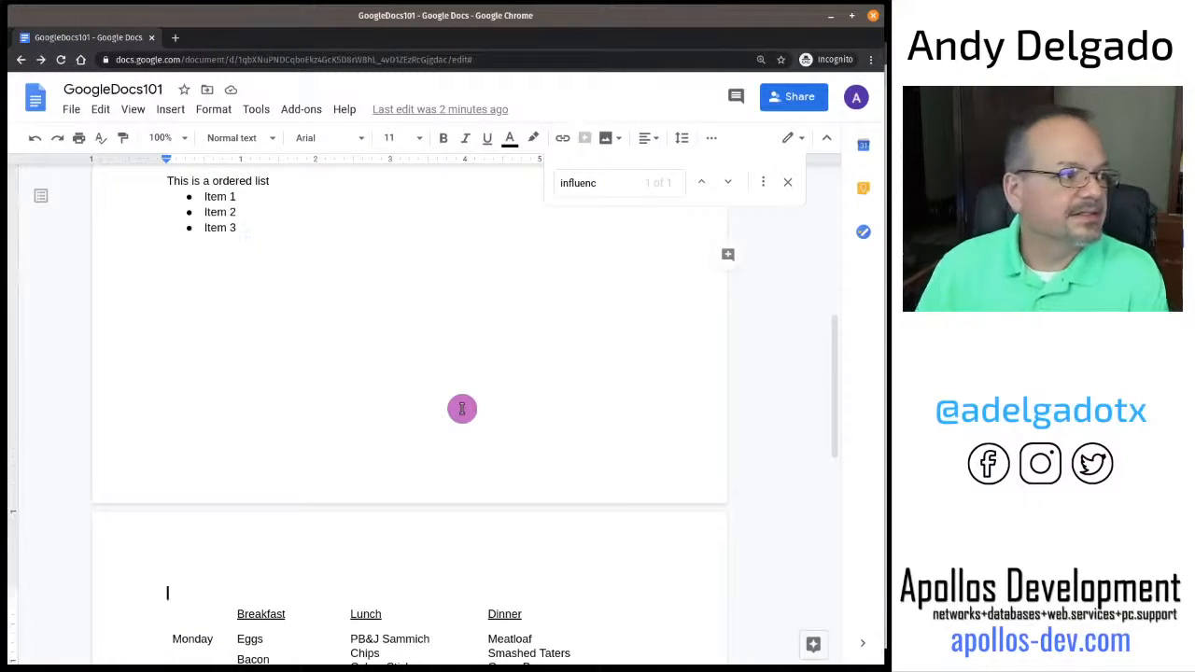
key("Left")
key("Return")
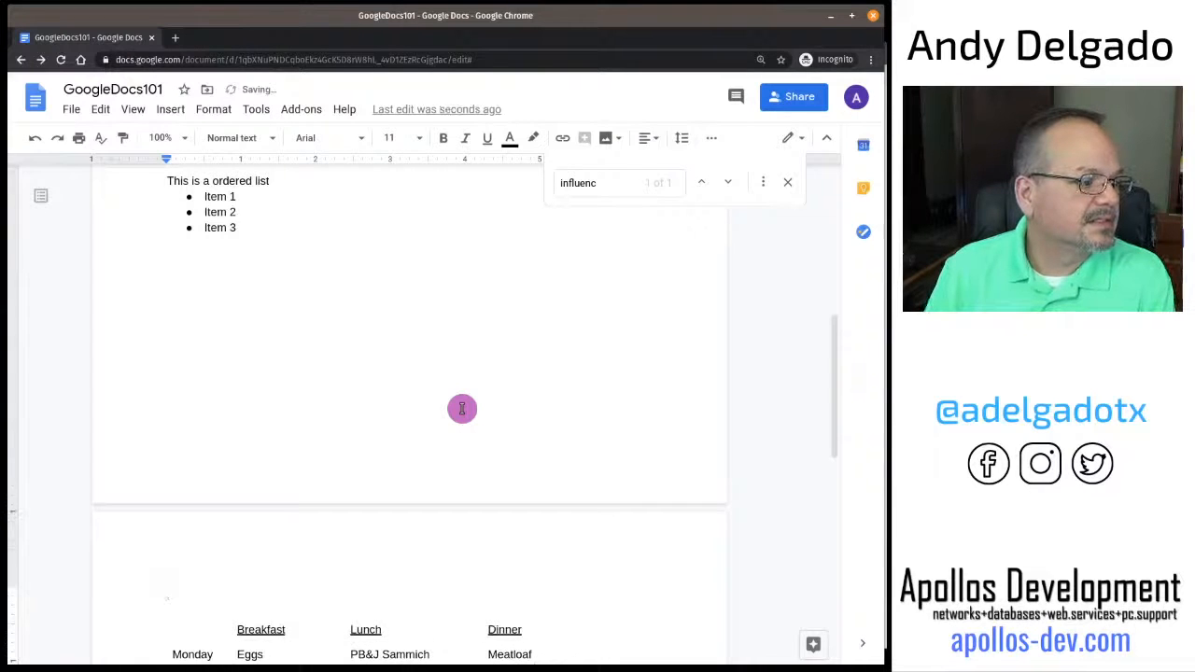
key("Left")
key("BackSpace")
key("BackSpace")
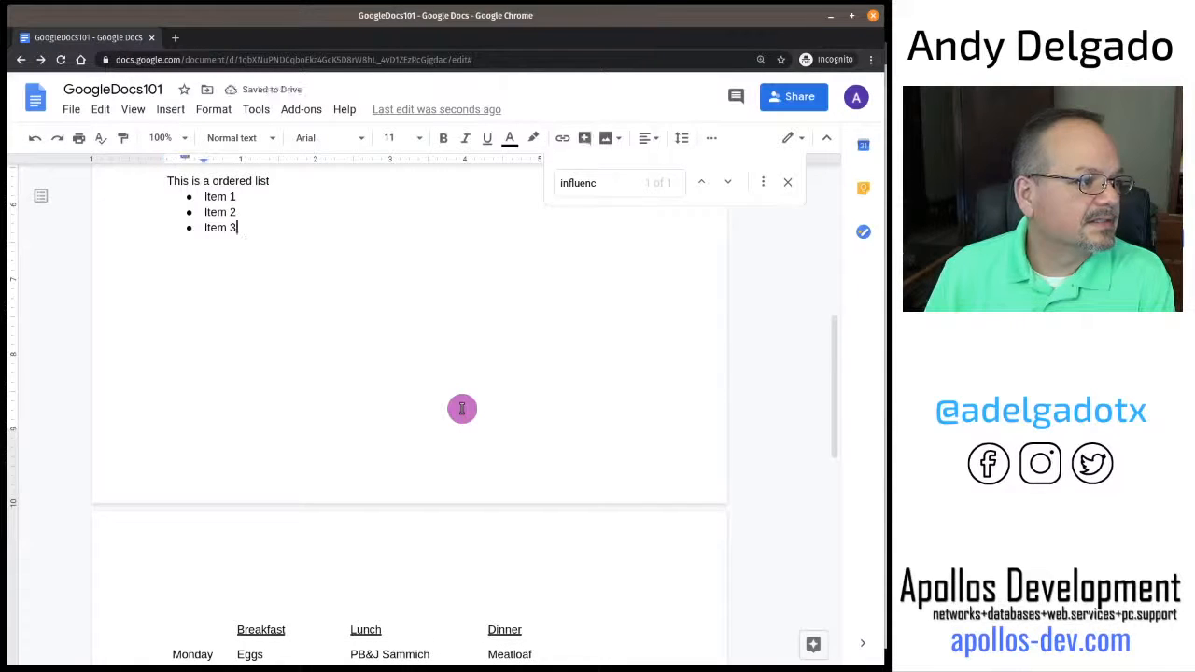
key("Return")
key("Return")
key("Return")
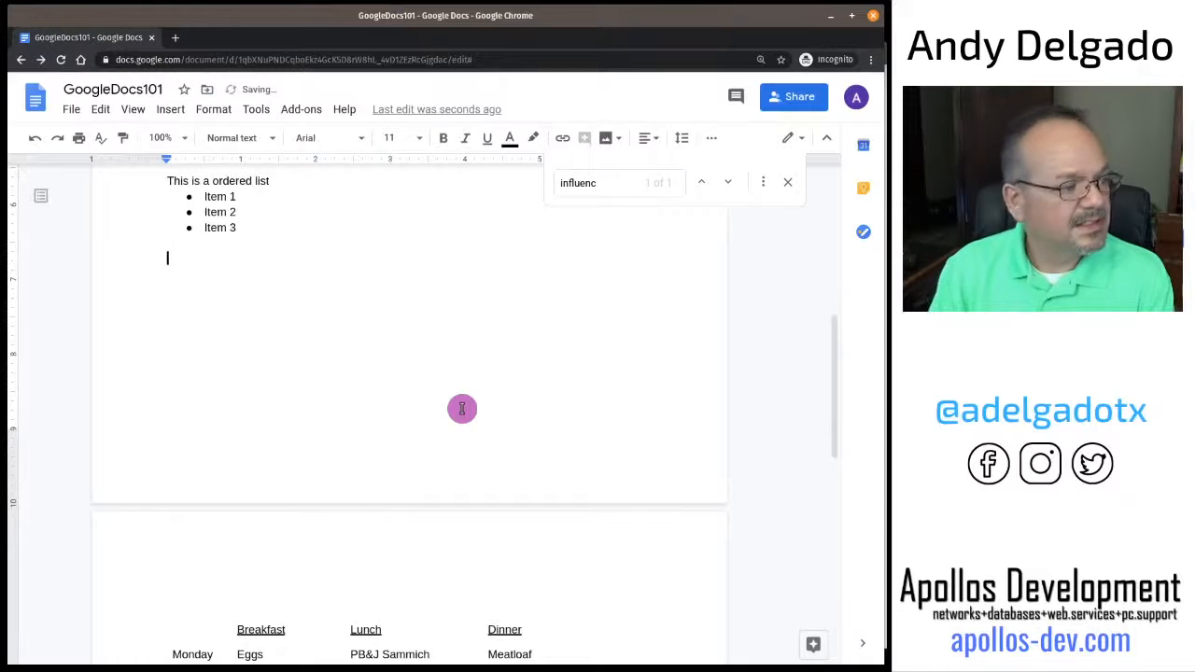
type("discx")
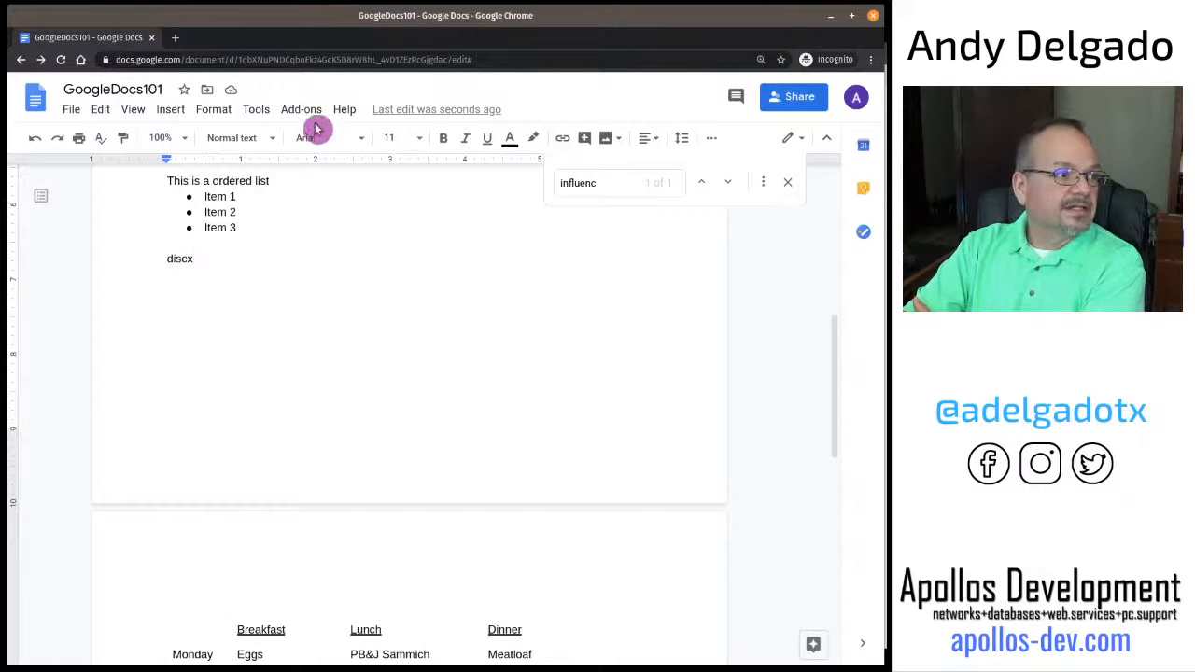
Check the "discx" entry in the automatic substitutions list and accept the preferences.
left_click(252, 109)
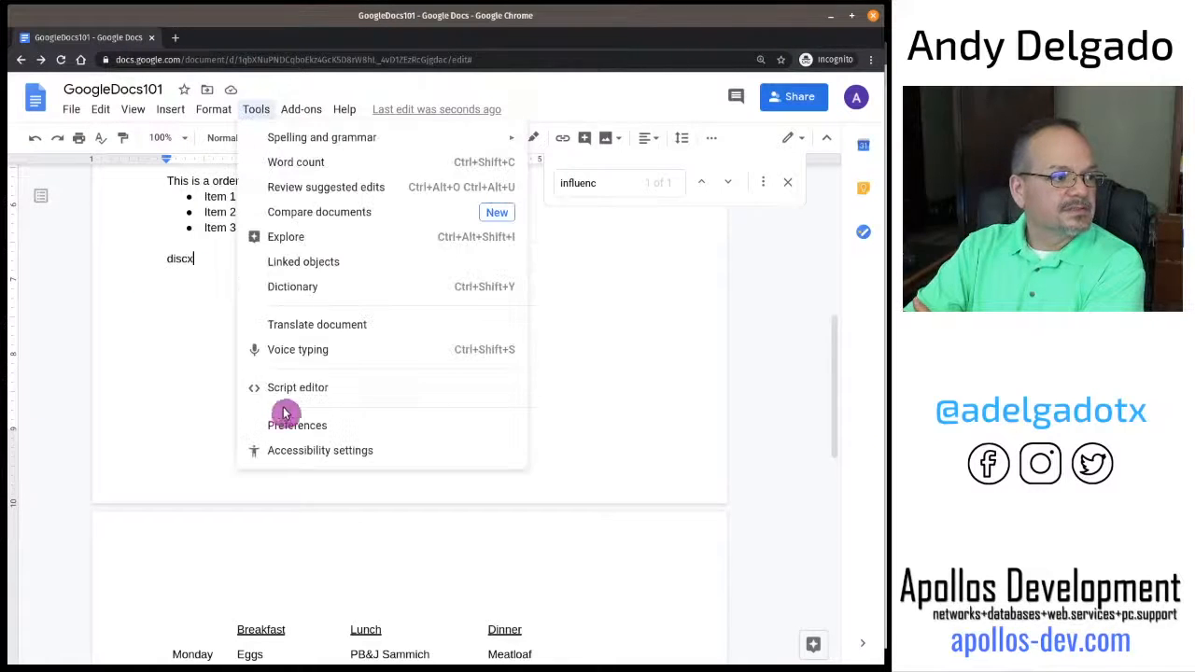
left_click(301, 109)
left_click(256, 110)
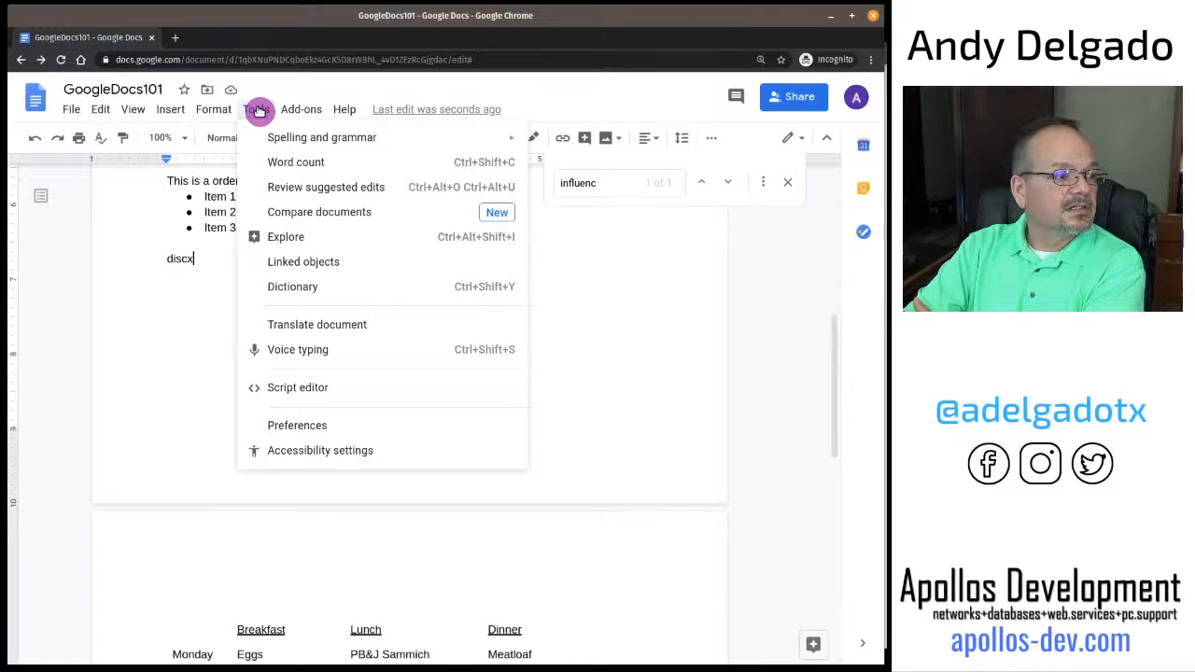
left_click(312, 423)
left_click(514, 224)
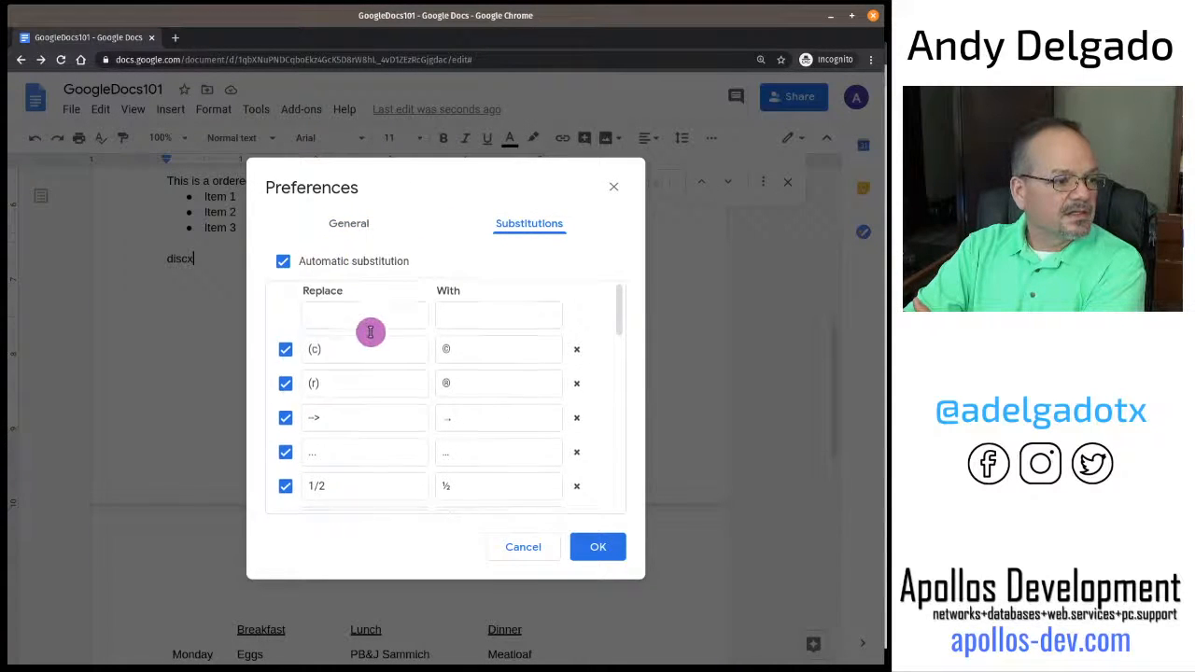
scroll(369, 332, "down", 10)
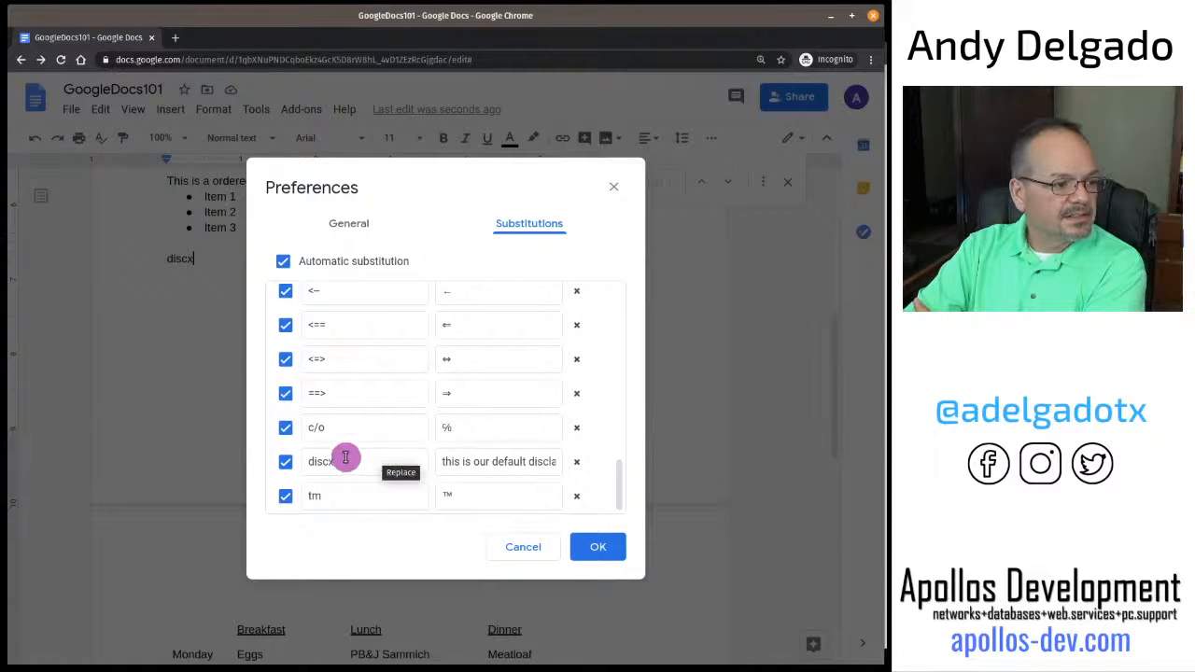
left_click(344, 462)
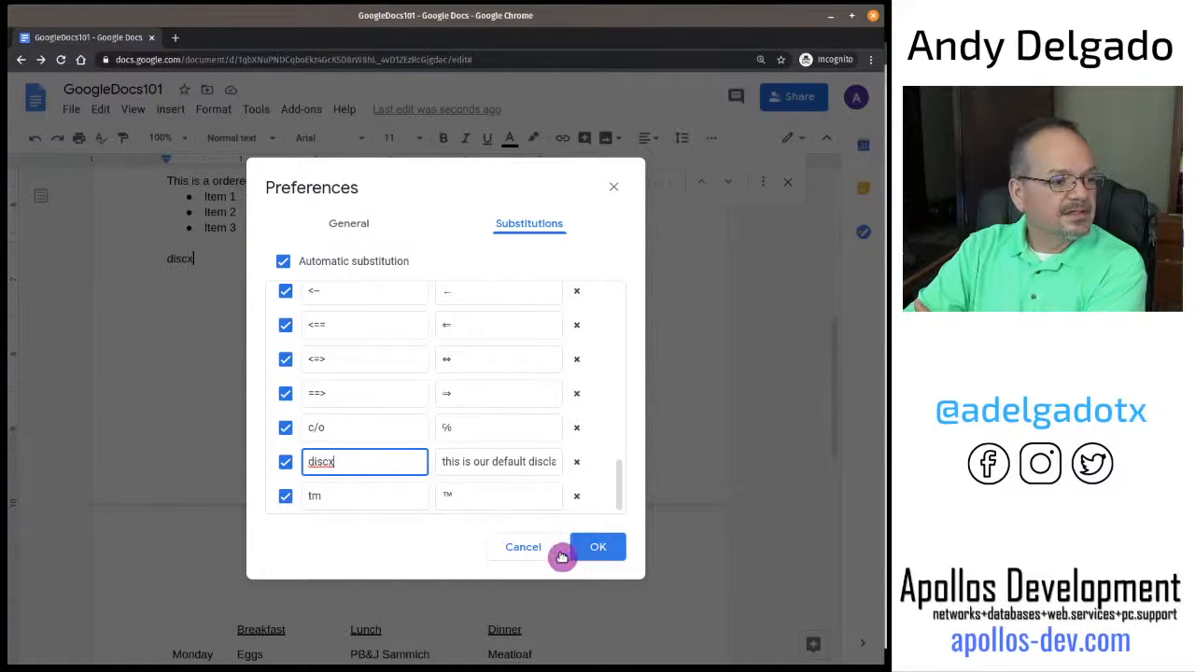
left_click(594, 550)
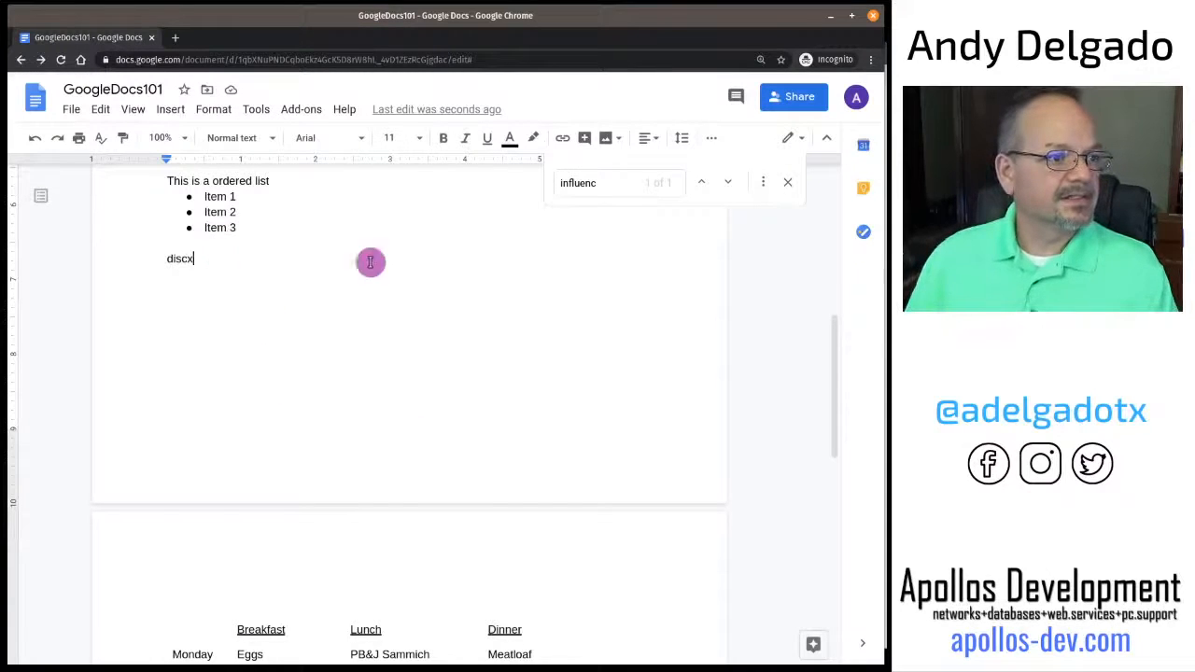
Close the document search and consult the article slide on setting up text shortcuts in the other browser window.
left_click(787, 182)
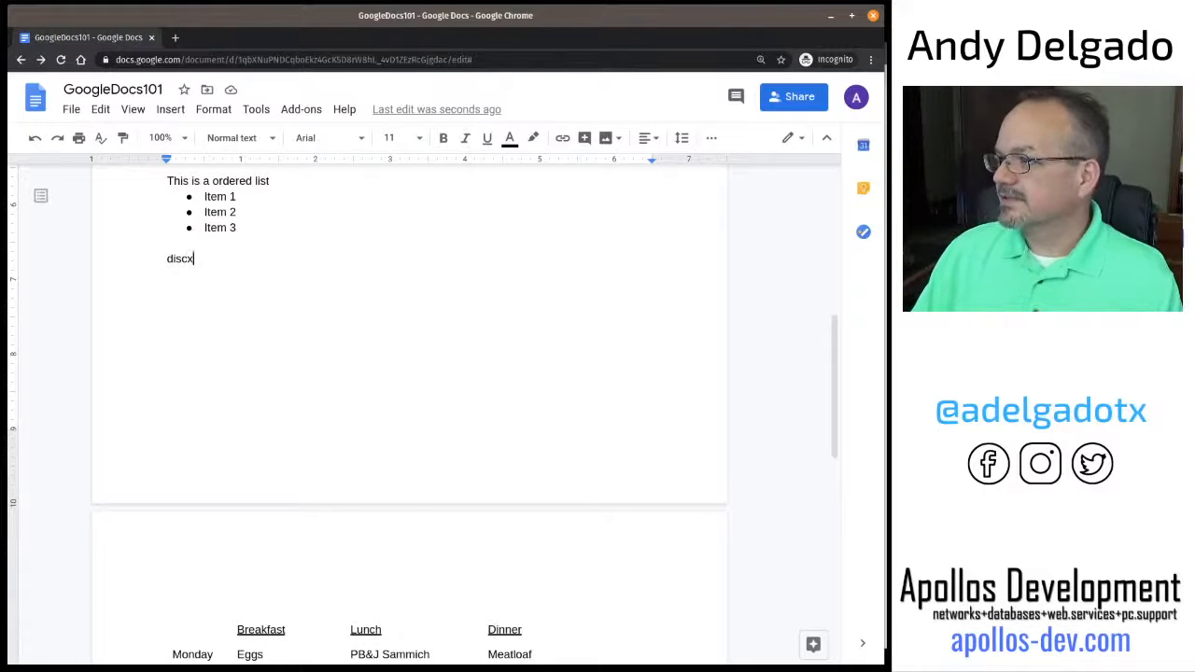
left_click_drag(884, 109, 592, 107)
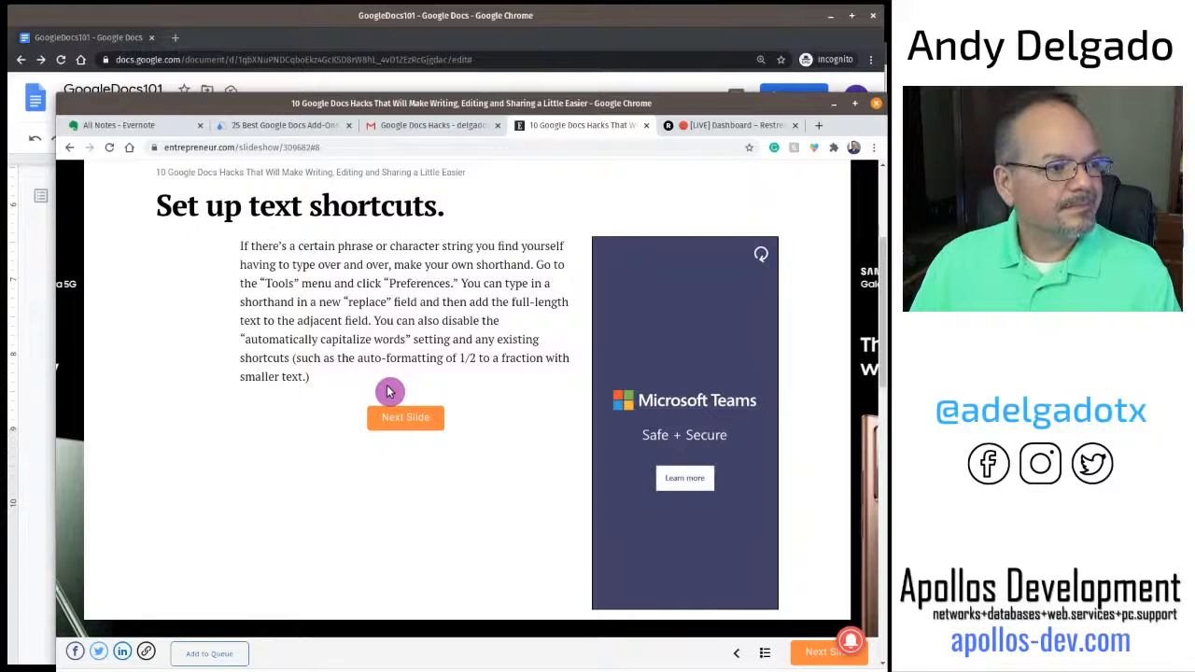
left_click_drag(447, 112, 888, 111)
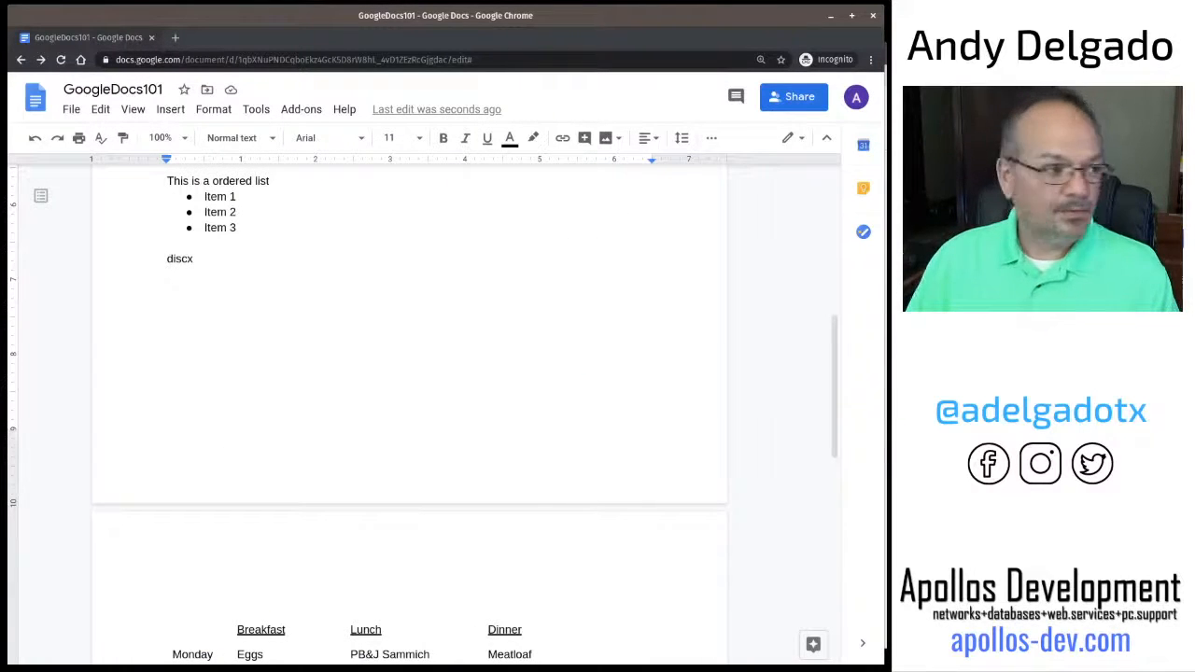
Trigger the automatic substitution of "discx" below the bulleted list so it expands to the default disclaimer text.
left_click(187, 258)
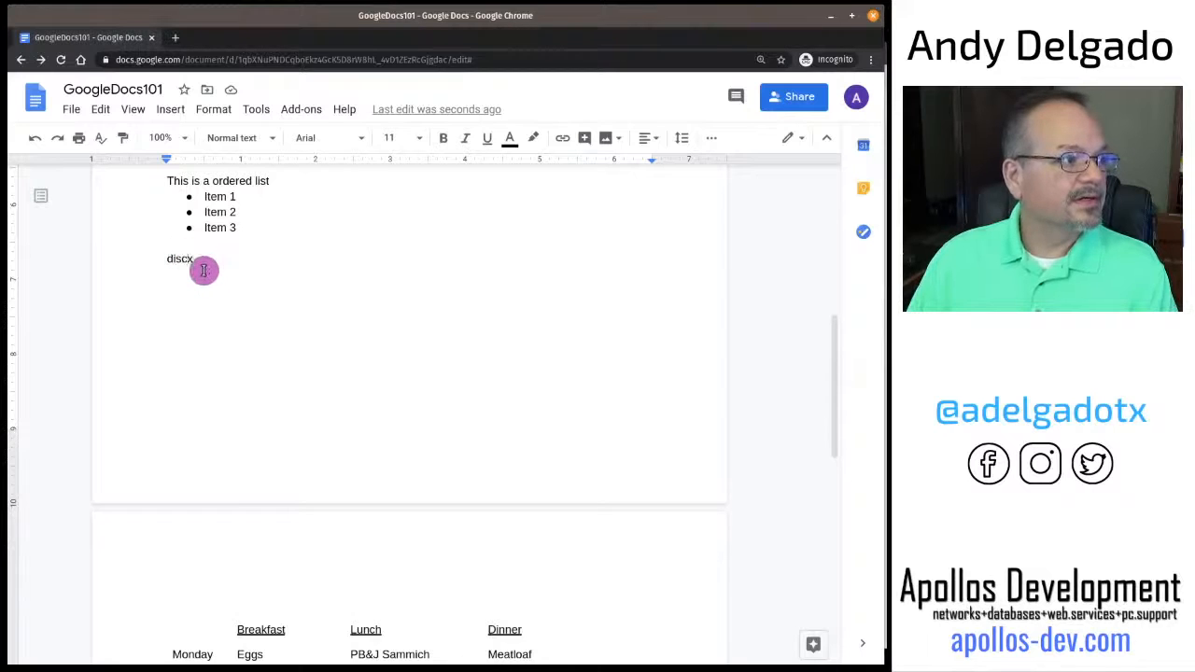
key("Return")
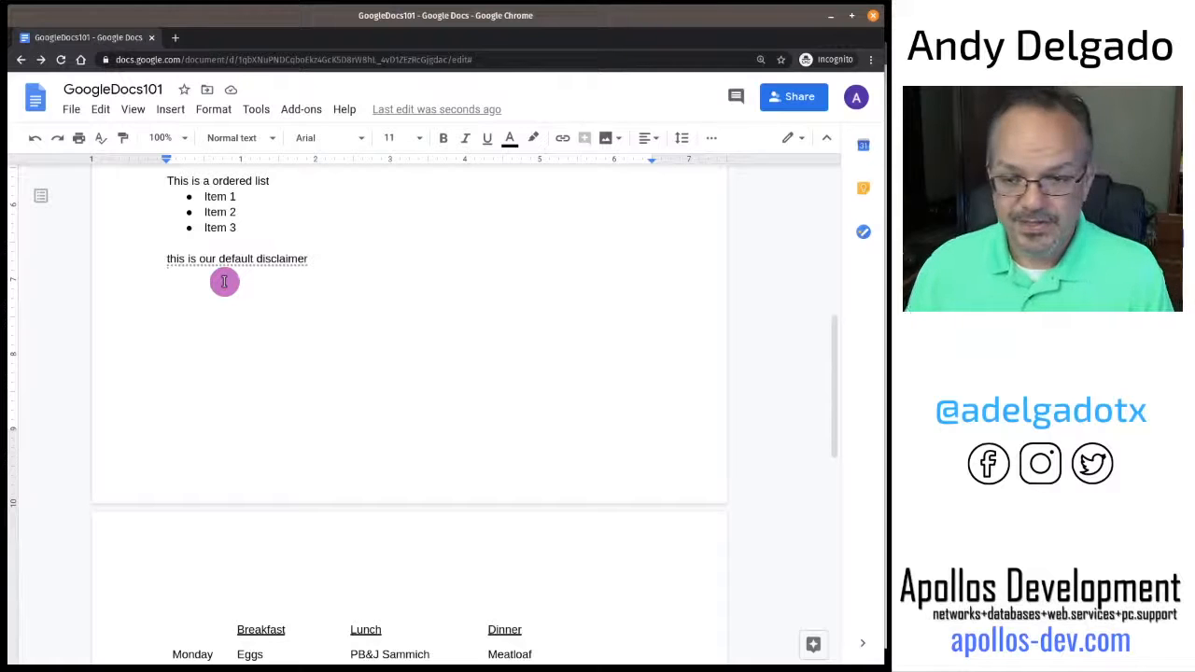
scroll(363, 421, "up", 3)
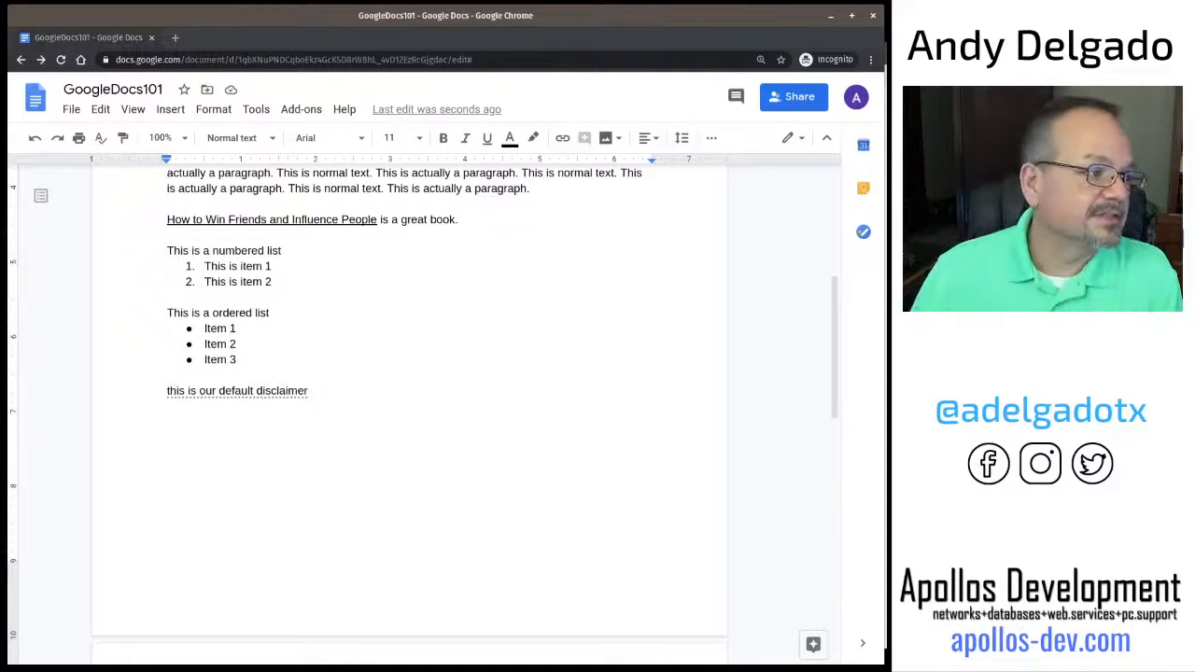
Start a new paragraph with a blank line below the disclaimer text and open voice typing.
left_click(418, 399)
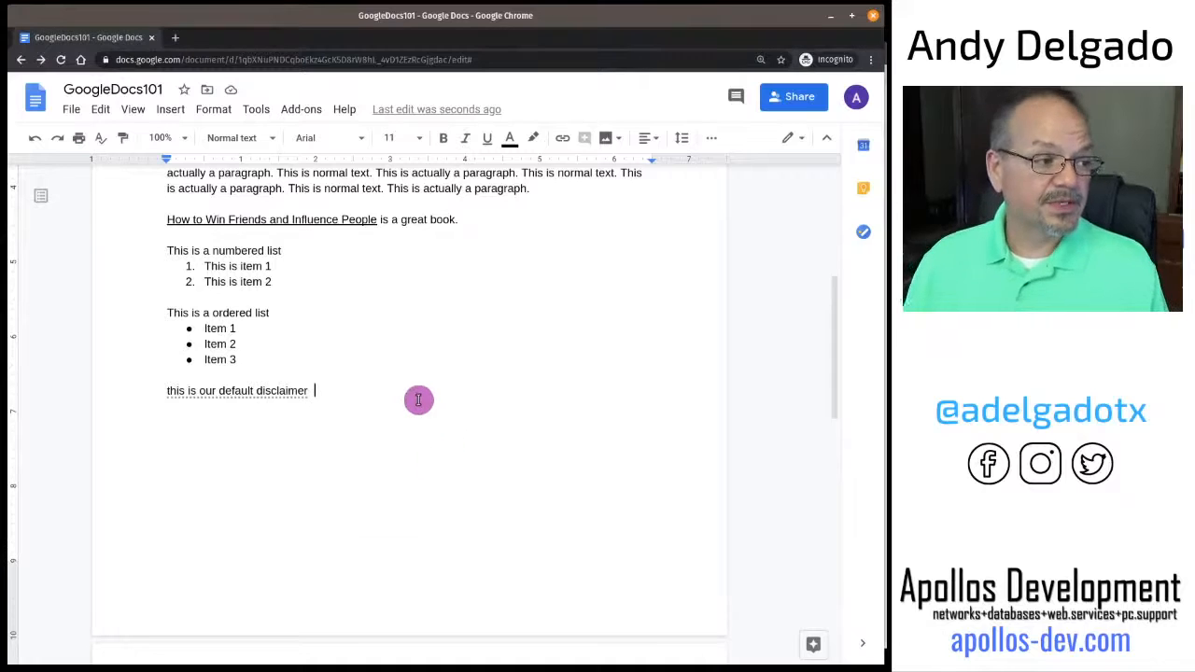
key("Return")
key("Return")
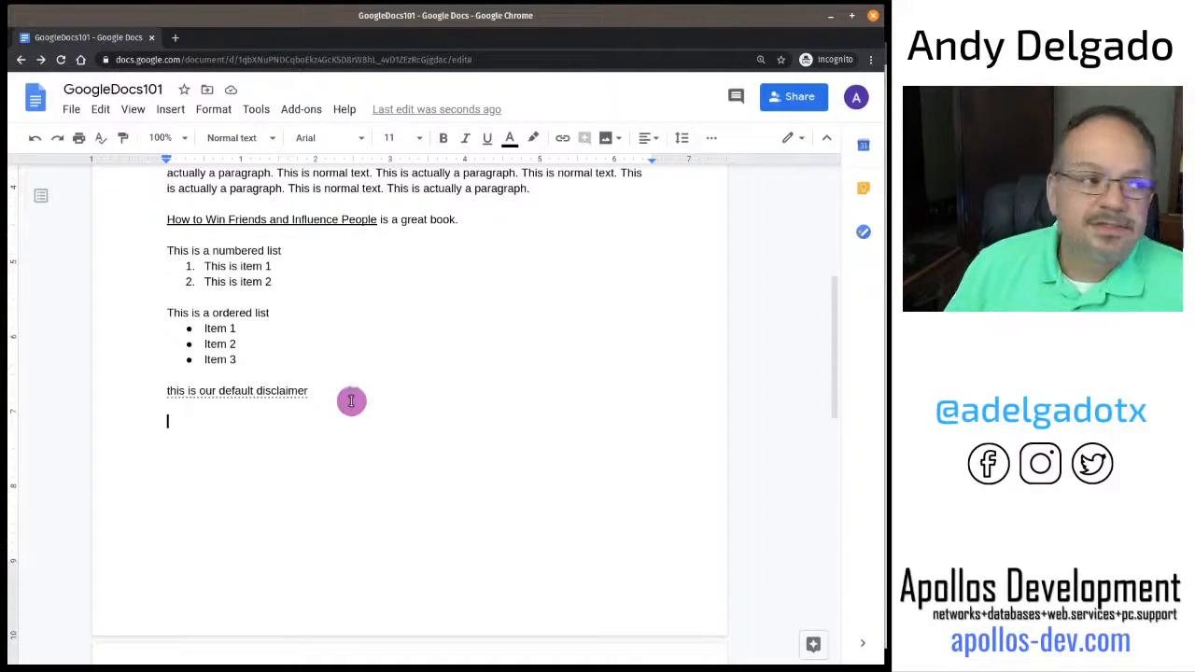
left_click(256, 112)
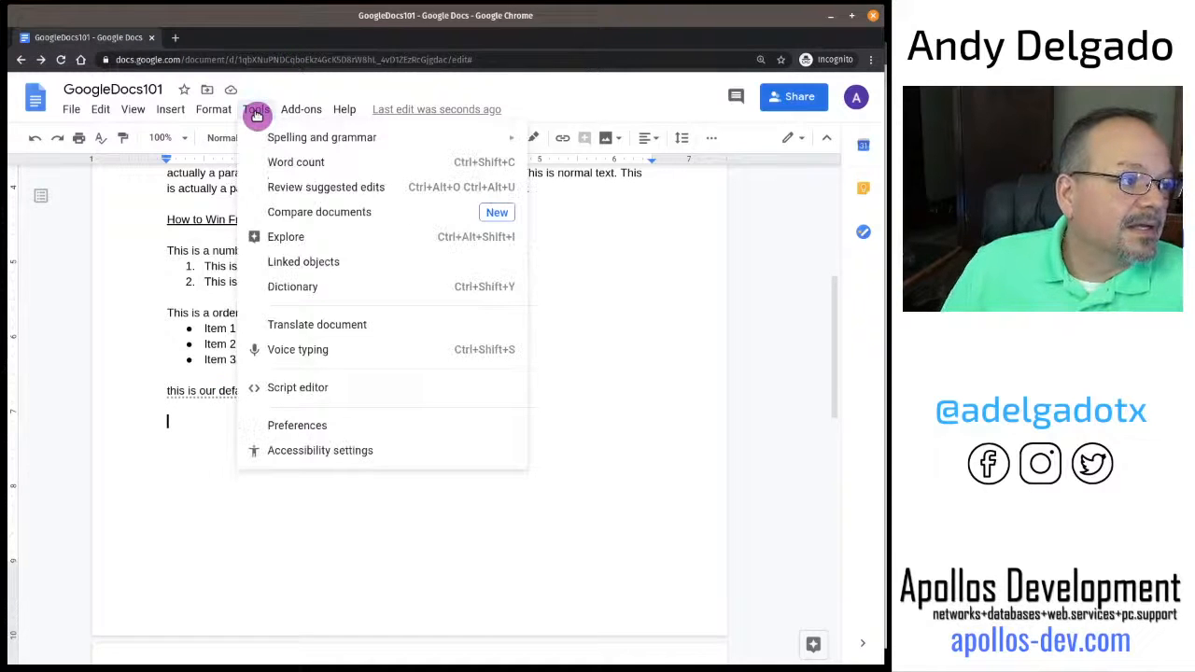
left_click(303, 353)
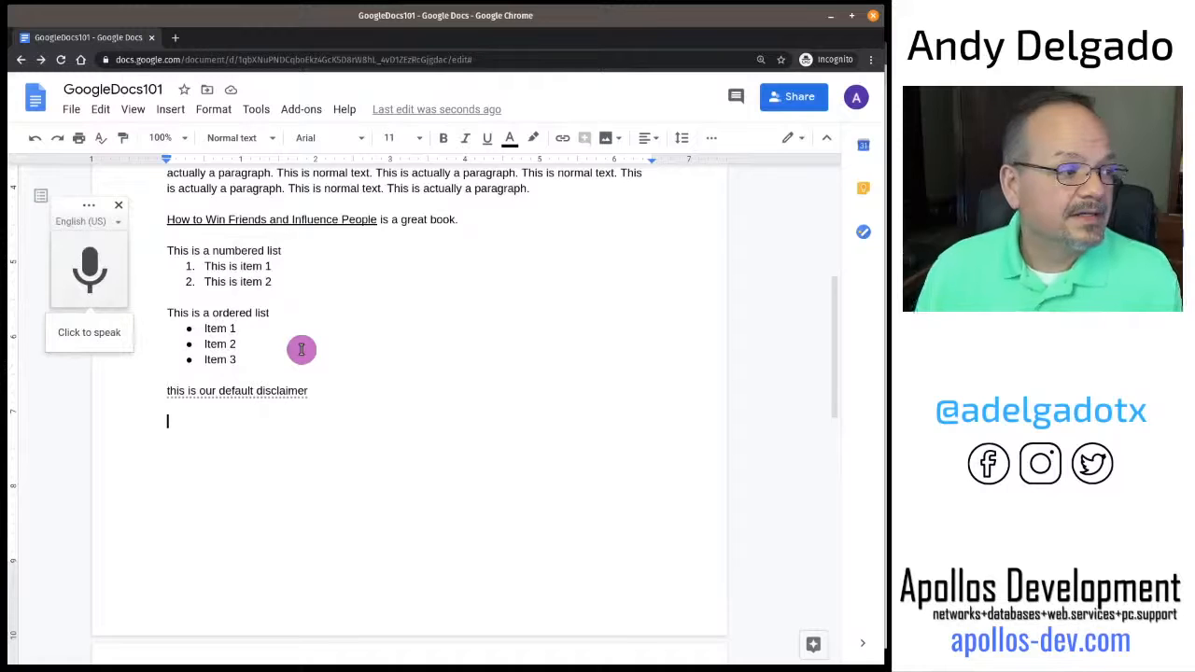
Dictate a short paragraph about speaking to the computer below the disclaimer, allowing microphone access, and stop the voice recording.
left_click(85, 343)
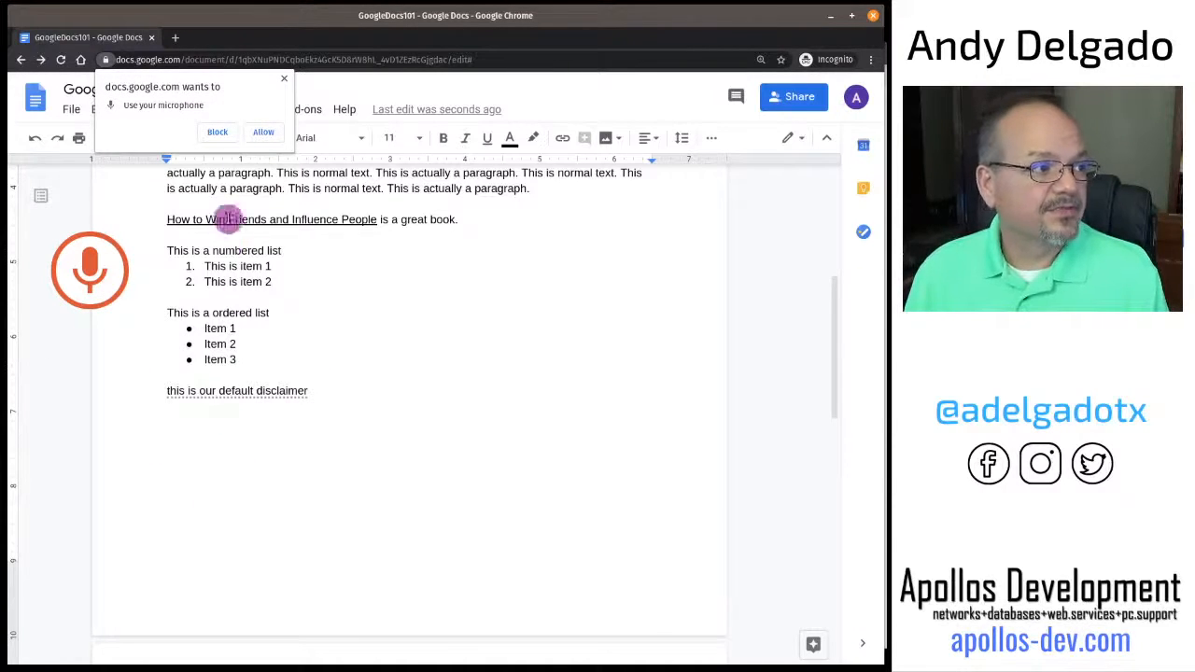
left_click(264, 132)
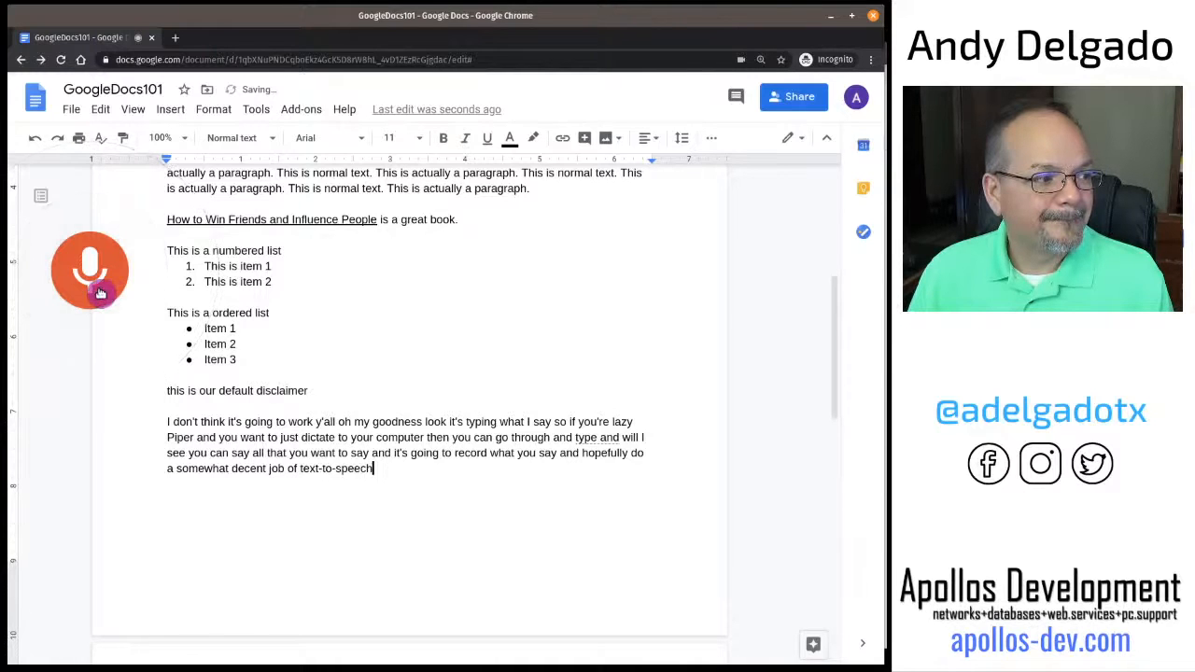
left_click(100, 293)
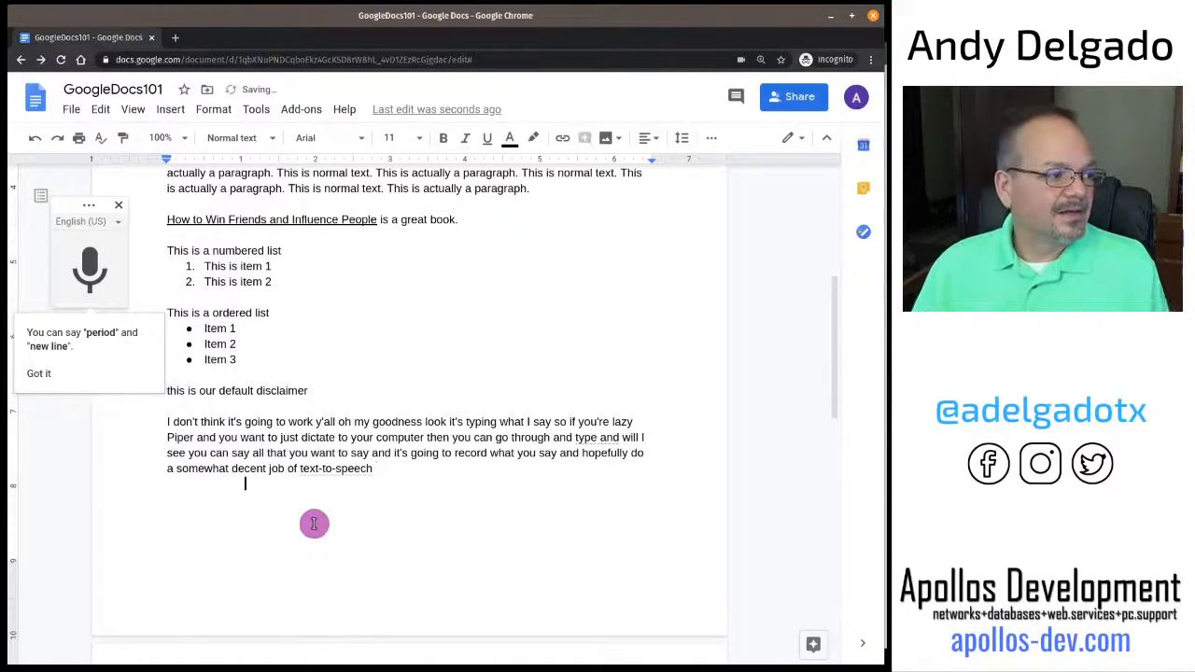
double_click(177, 437)
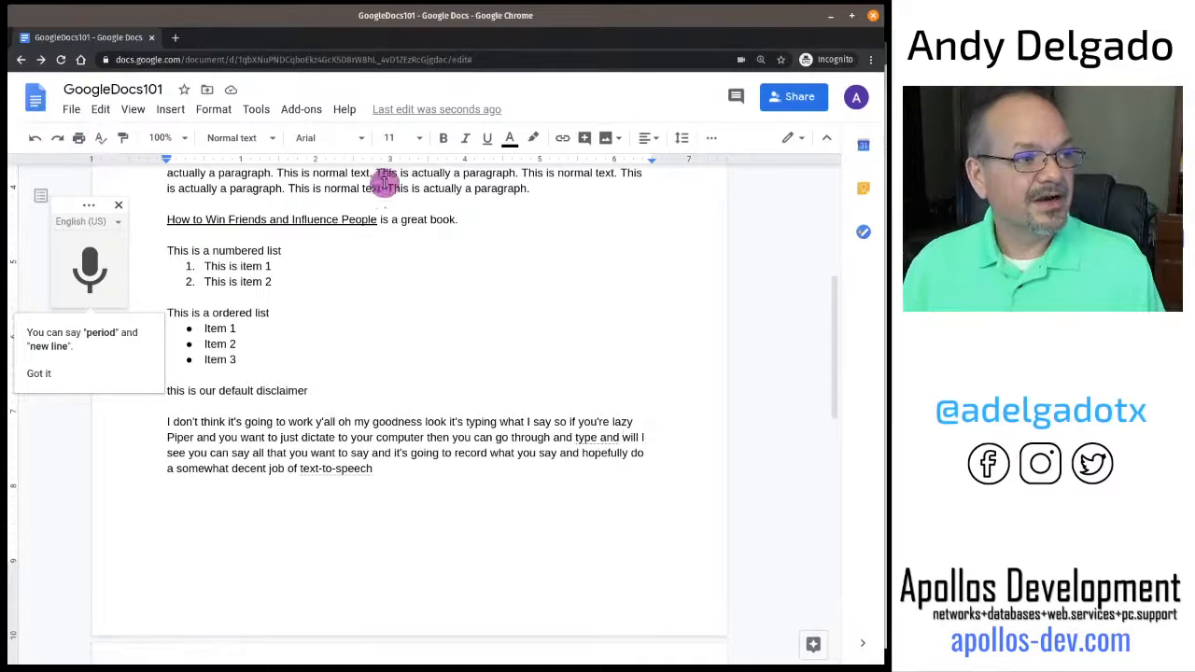
Return to the documents home page and look over the new-document templates and the recent documents.
left_click(34, 105)
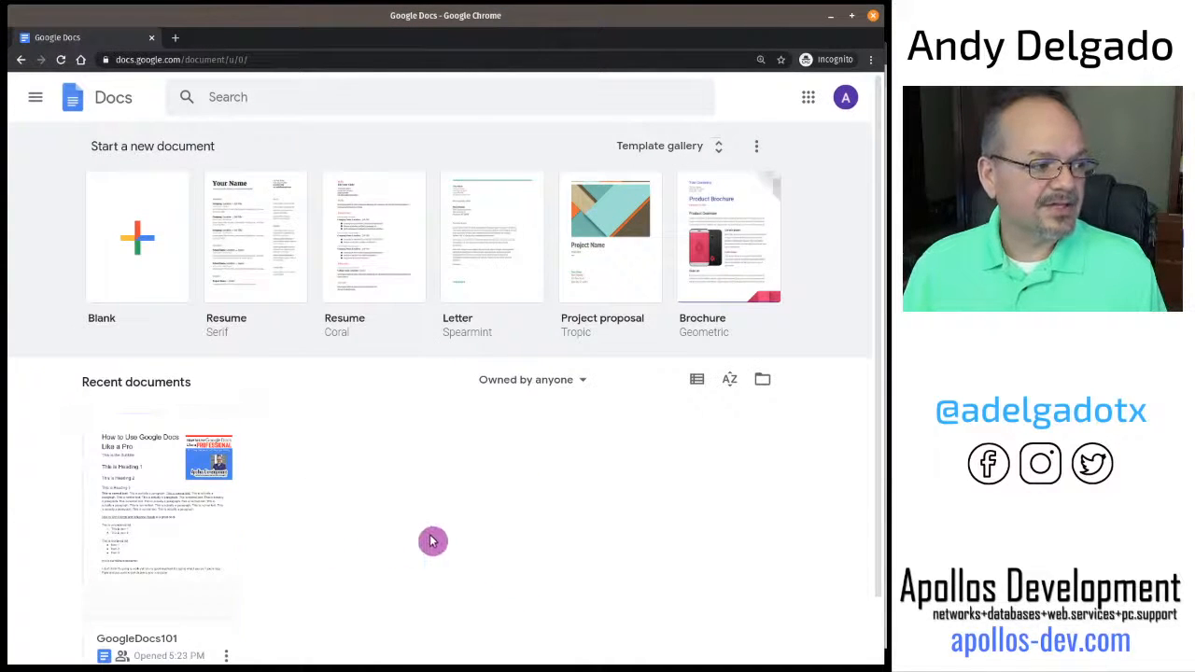
scroll(432, 541, "down", 1)
scroll(433, 541, "up", 1)
scroll(373, 551, "down", 1)
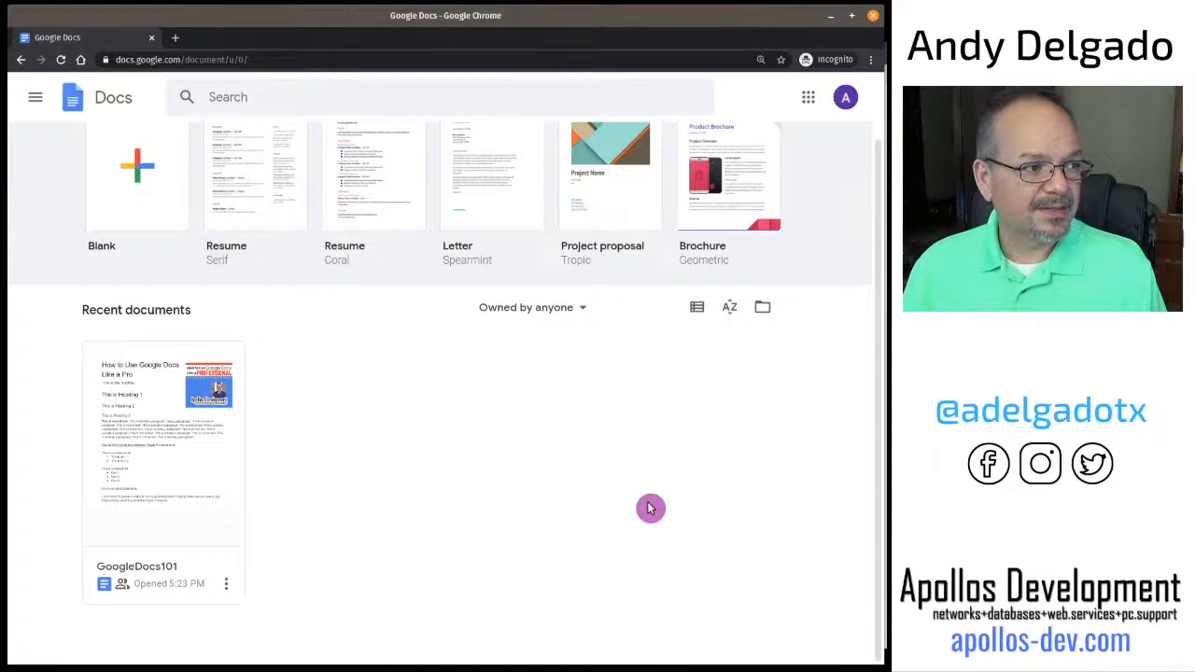
scroll(435, 500, "up", 1)
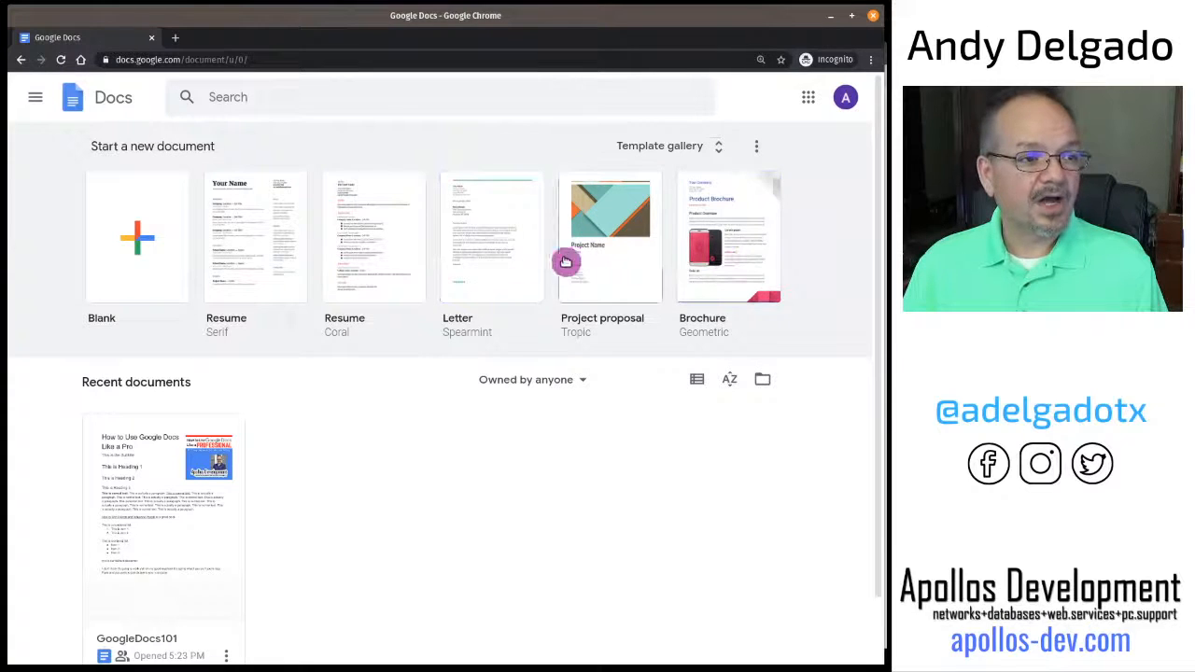
Open the full template gallery and look through all its categories, from resumes and letters to the education templates.
left_click(720, 154)
scroll(800, 301, "down", 2)
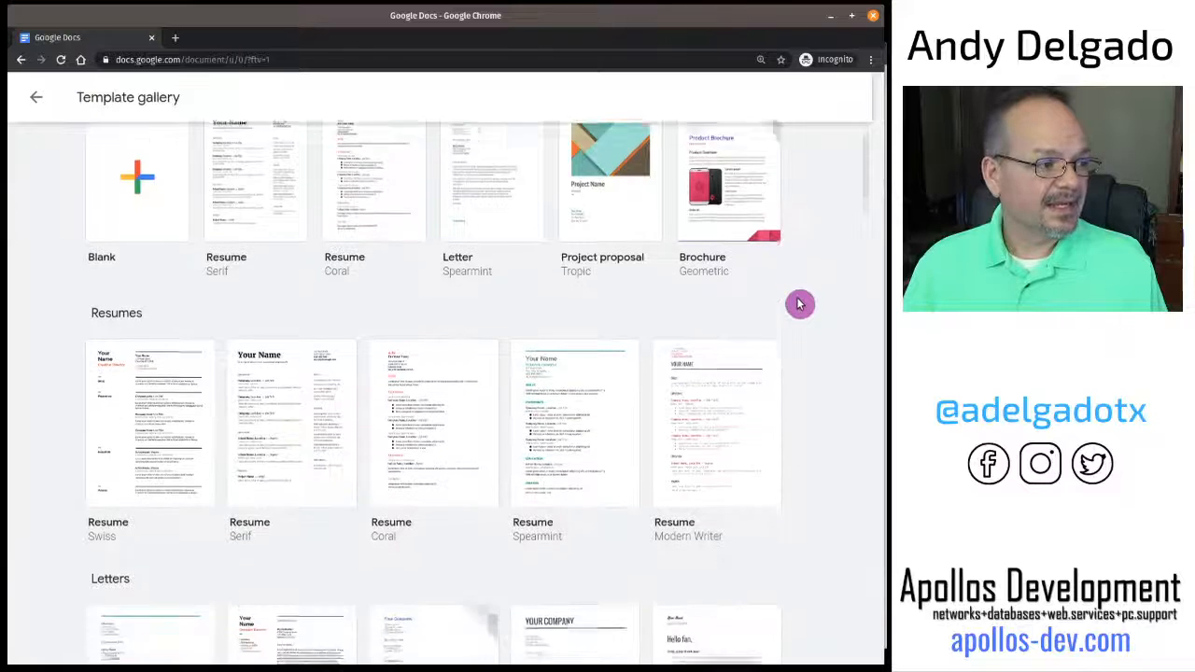
scroll(800, 303, "down", 4)
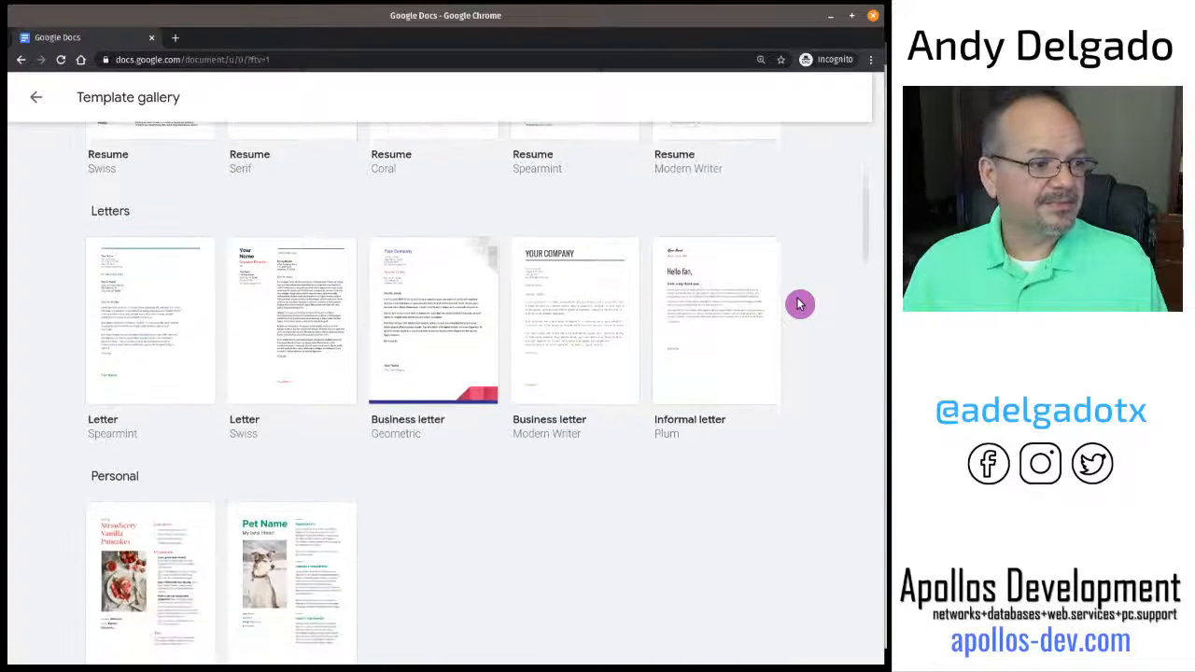
scroll(801, 304, "down", 4)
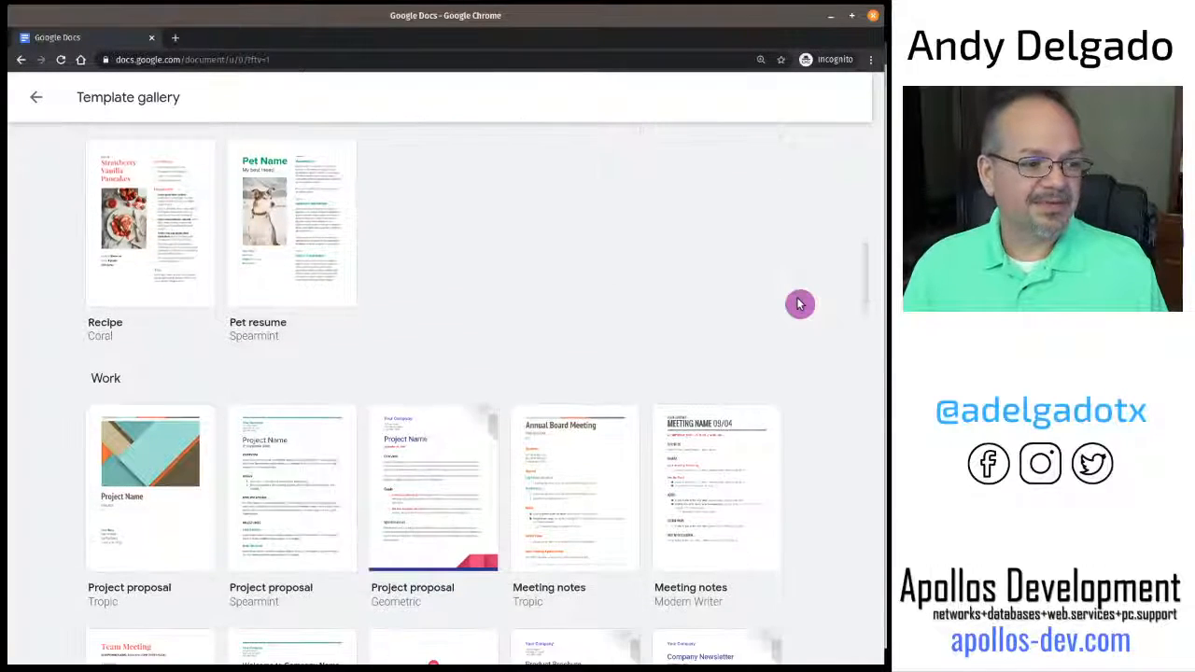
scroll(800, 303, "down", 4)
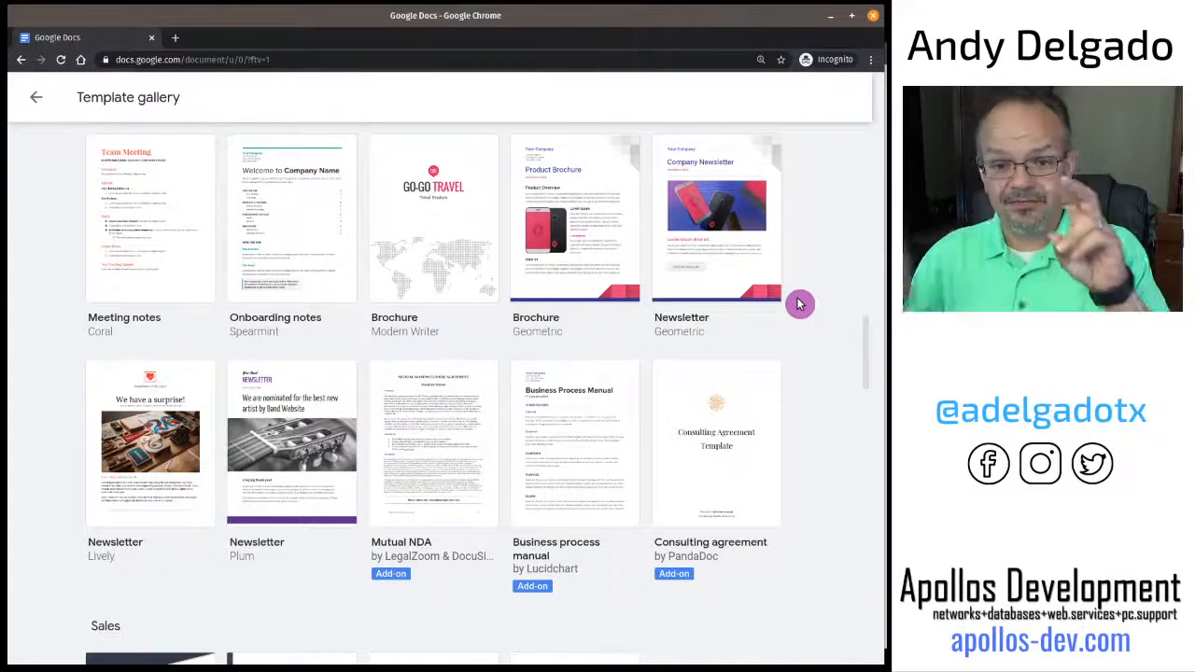
scroll(800, 303, "down", 4)
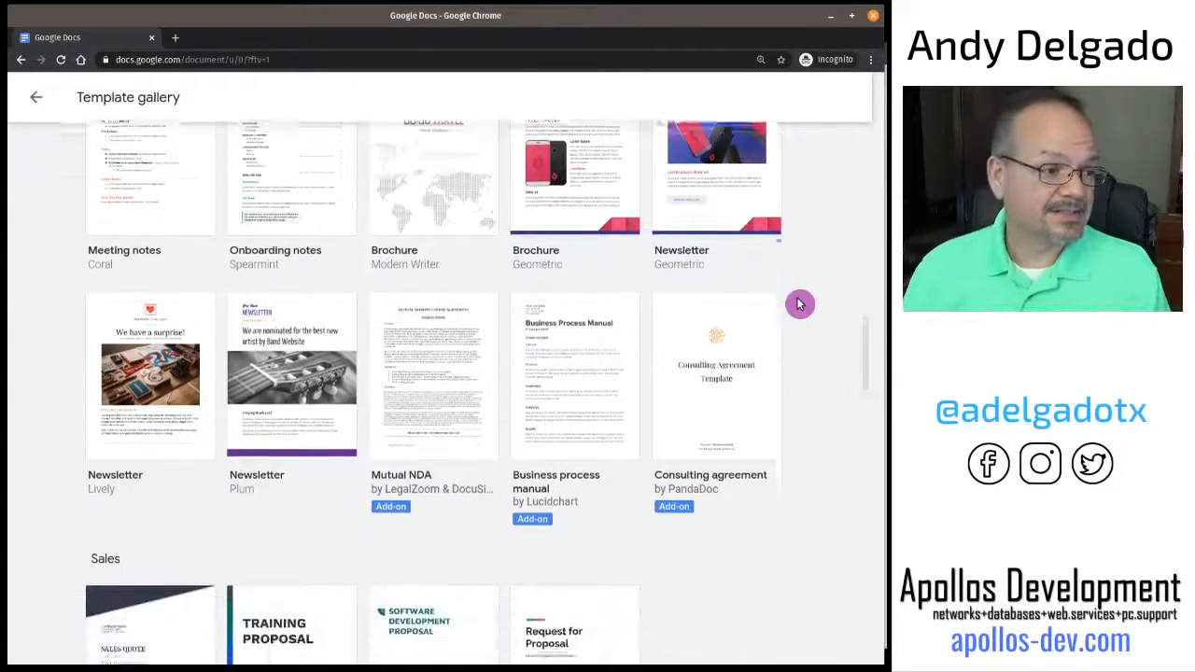
scroll(800, 306, "down", 4)
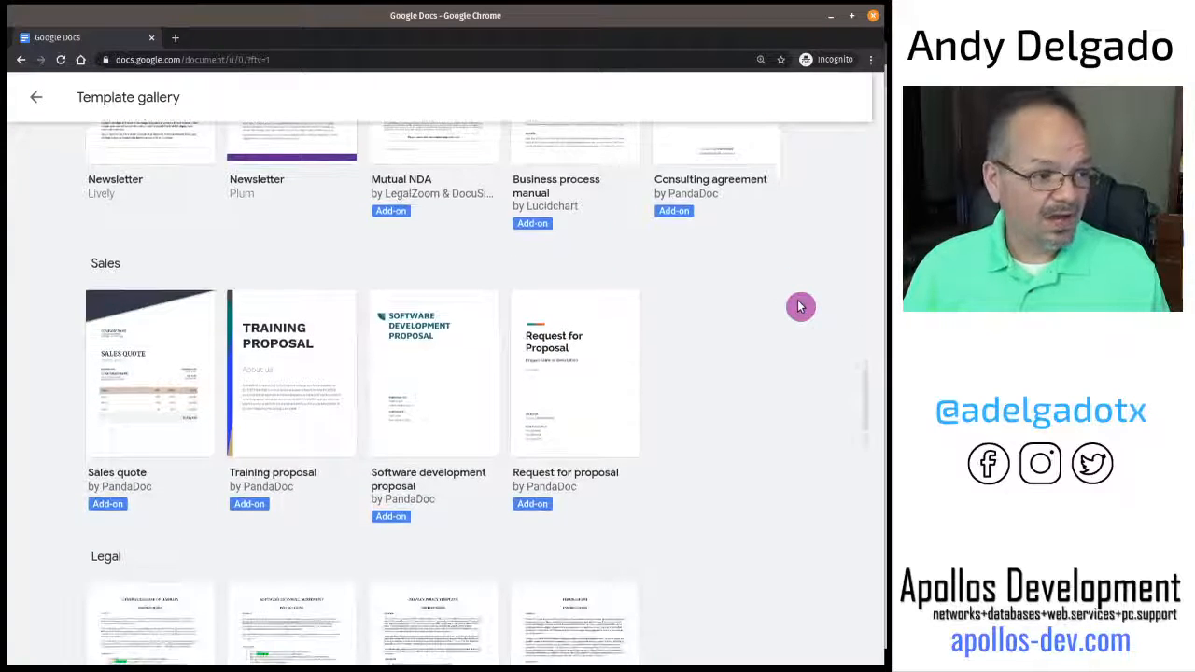
scroll(800, 307, "down", 5)
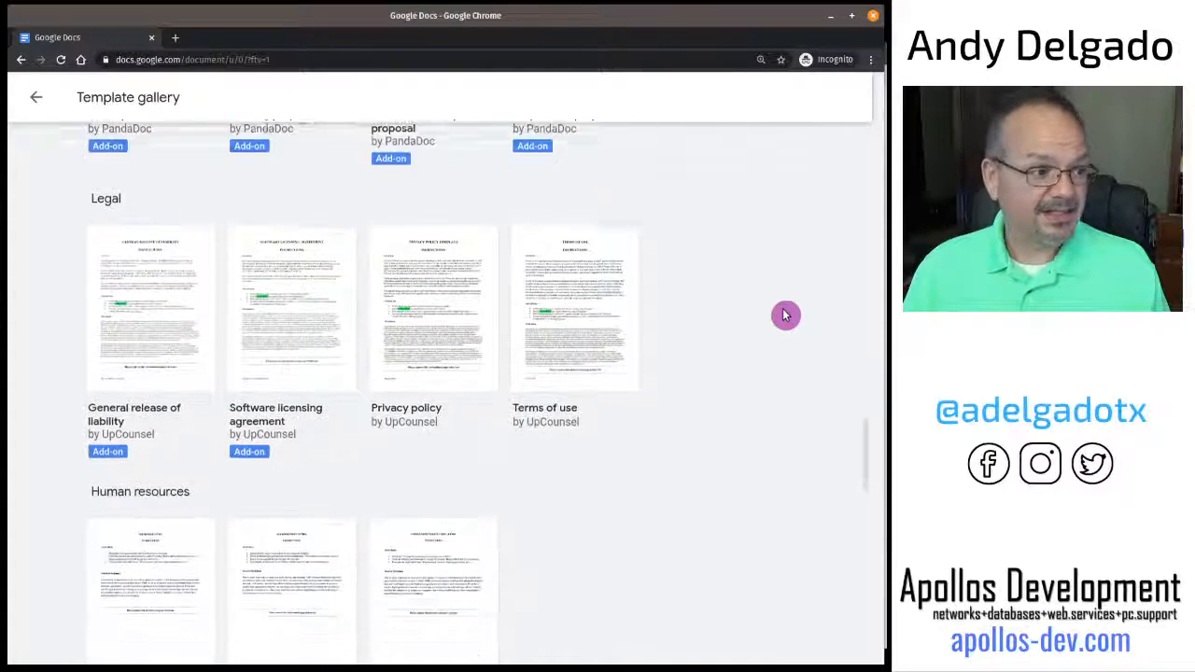
scroll(789, 319, "down", 8)
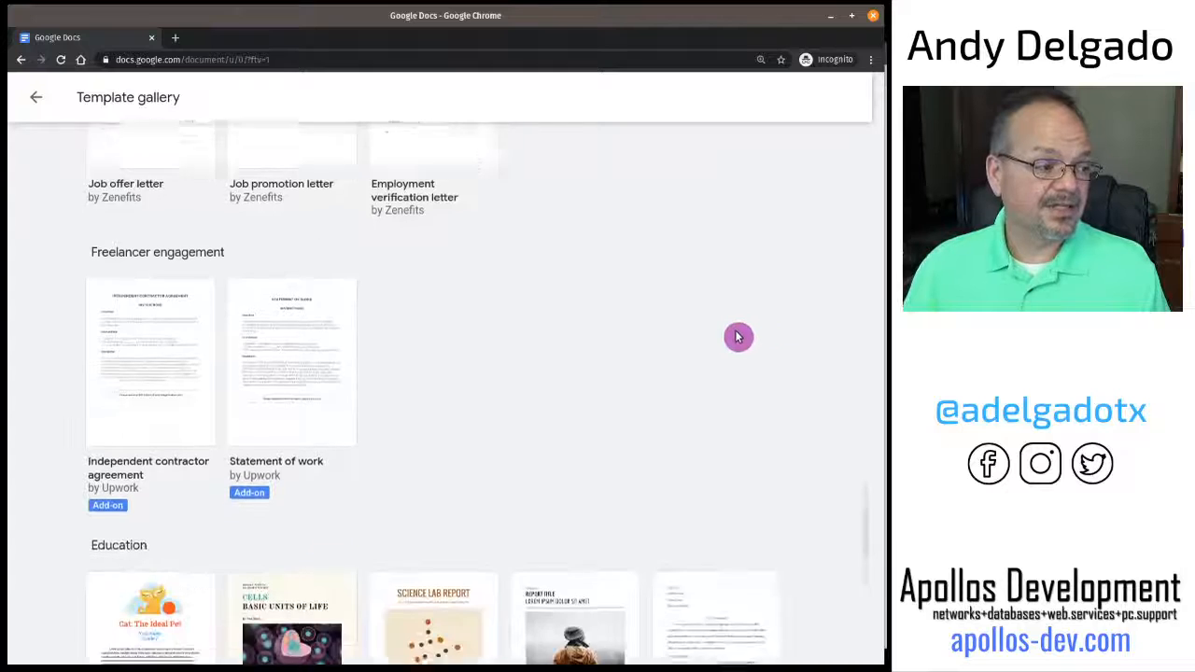
scroll(776, 371, "down", 2)
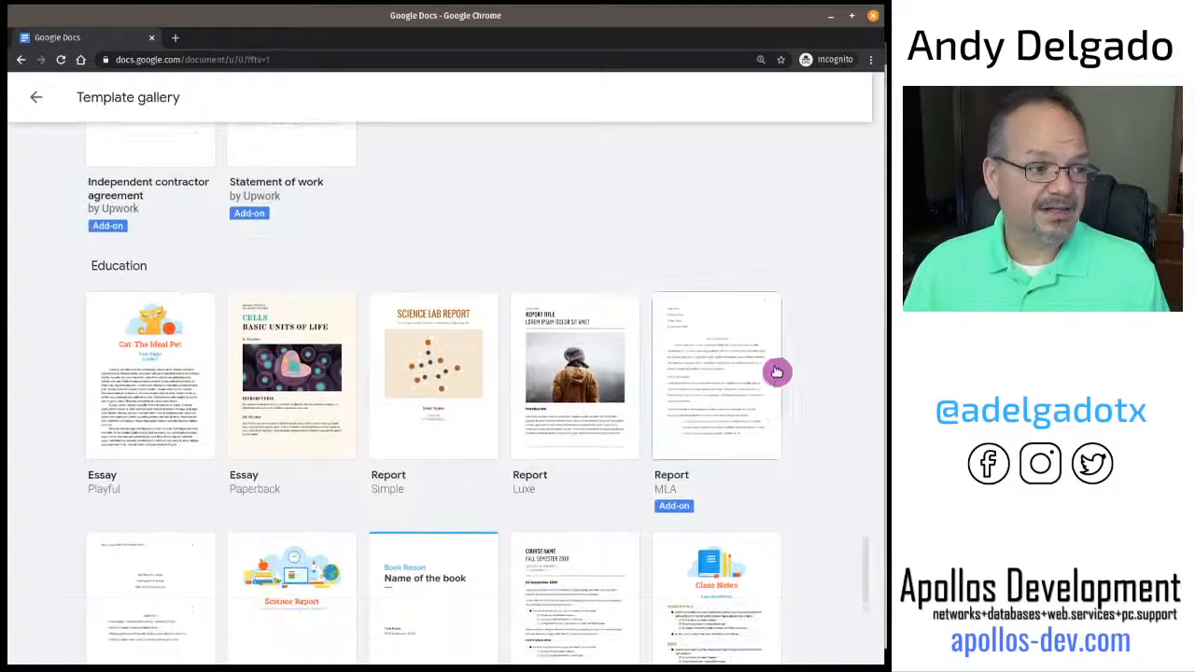
scroll(832, 390, "down", 3)
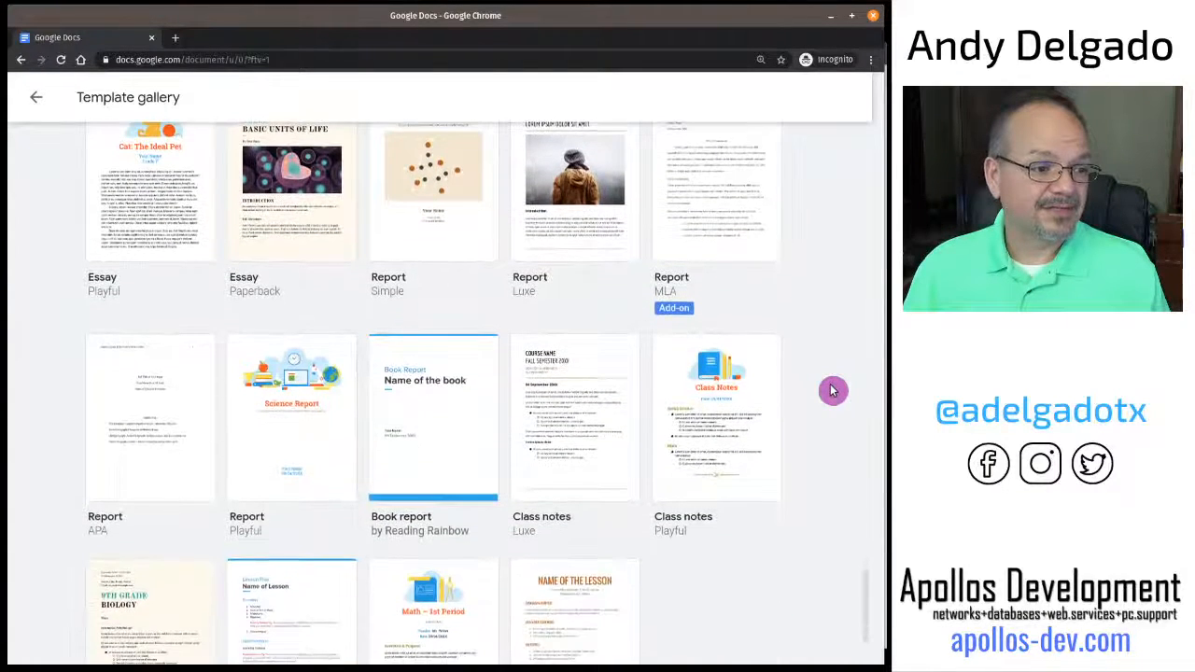
scroll(832, 390, "down", 2)
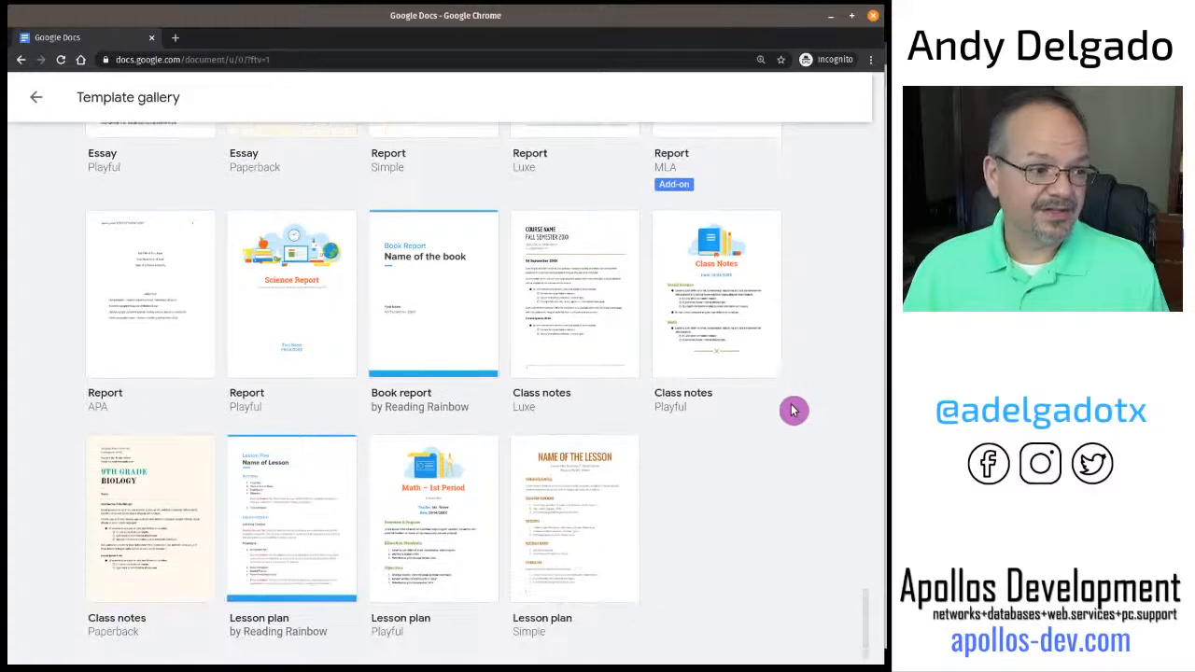